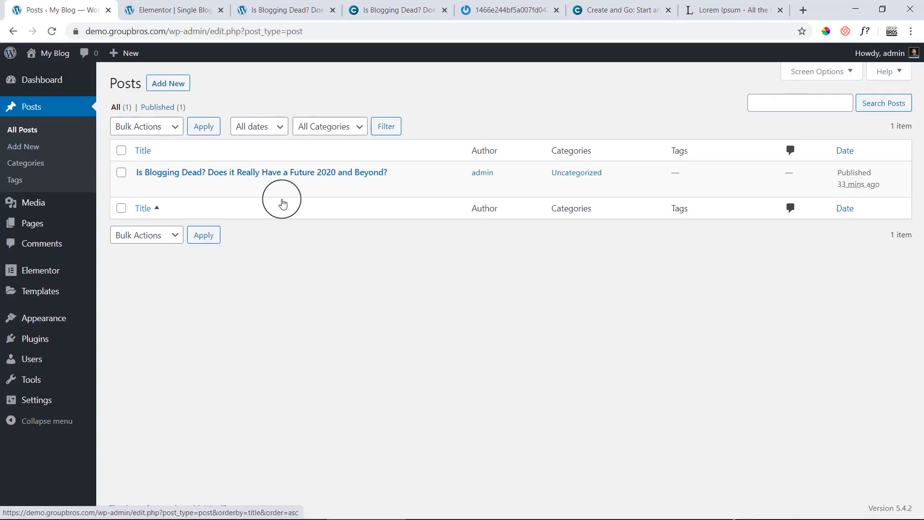
Step: Close the Elementor editor and published post tabs and look over the "Is Blogging Dead?" reference article on createandgo.com
{"action": "left_click", "coordinate": [195, 3]}
{"action": "left_click", "coordinate": [221, 10]}
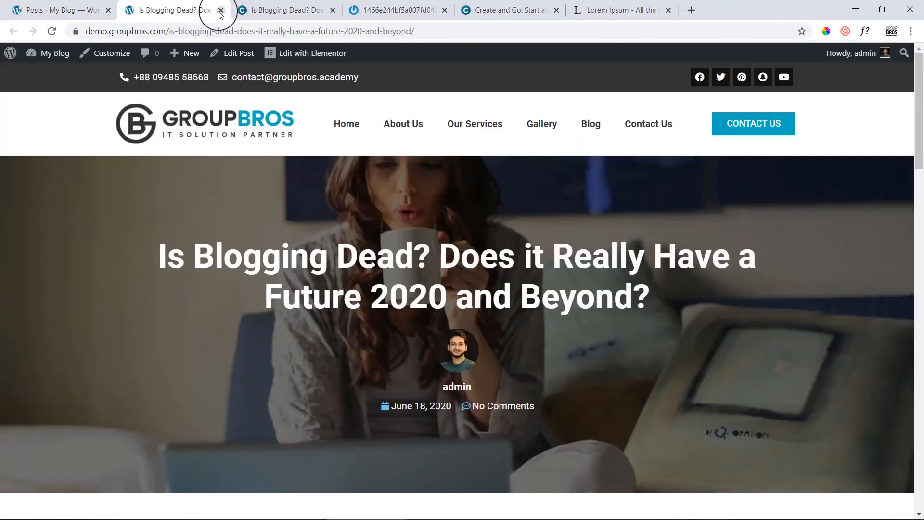
{"action": "left_click", "coordinate": [220, 10]}
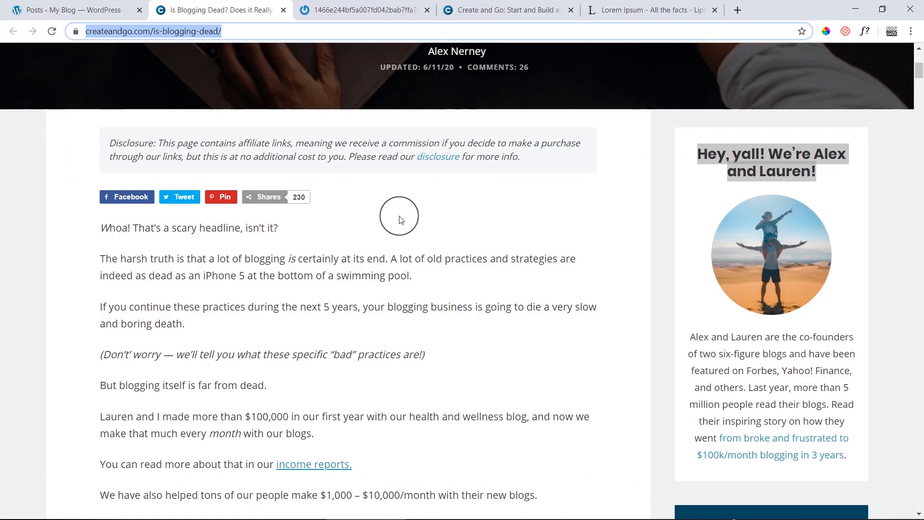
{"action": "scroll", "coordinate": [385, 243], "scroll_direction": "up", "scroll_amount": 6}
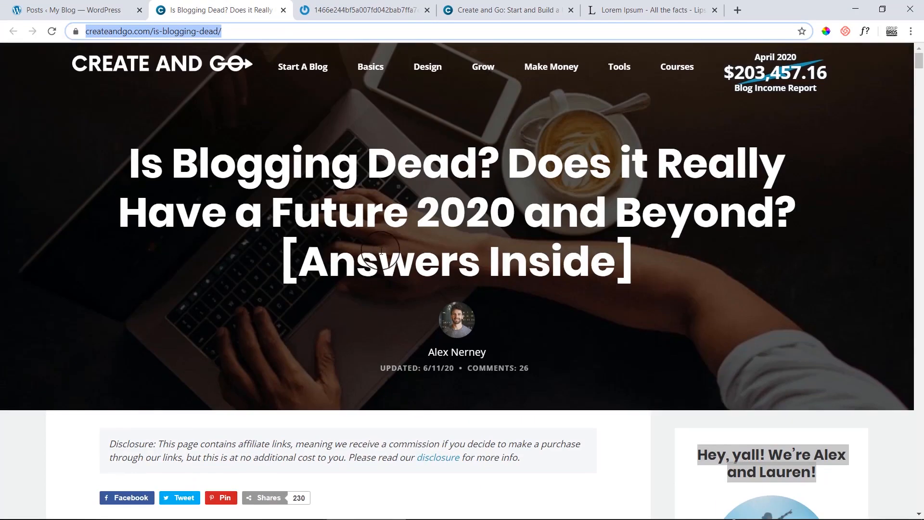
{"action": "scroll", "coordinate": [753, 345], "scroll_direction": "down", "scroll_amount": 15}
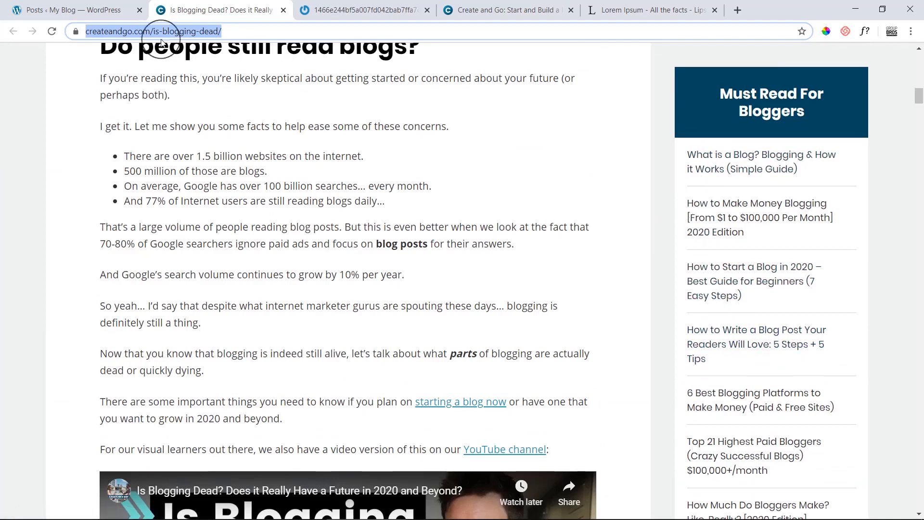
Step: Create a new WordPress post titled "How to make money online?"
{"action": "left_click", "coordinate": [91, 9]}
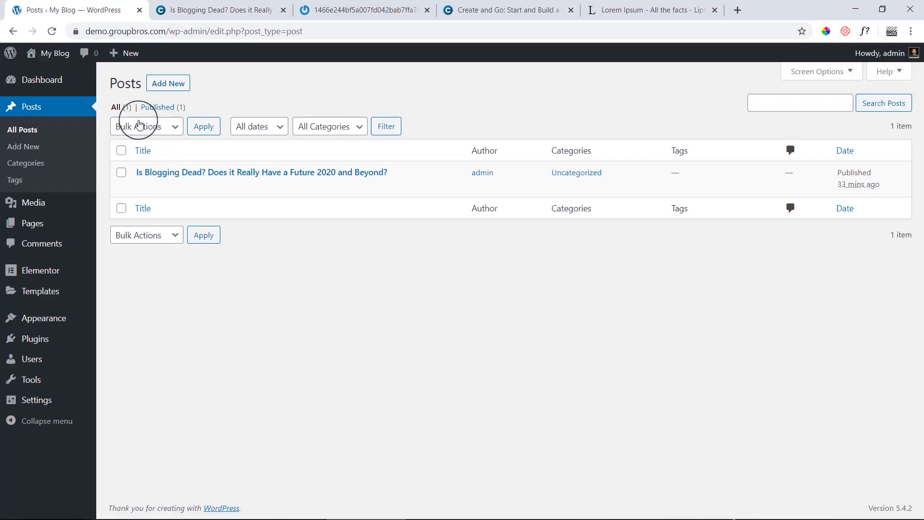
{"action": "left_click", "coordinate": [178, 86]}
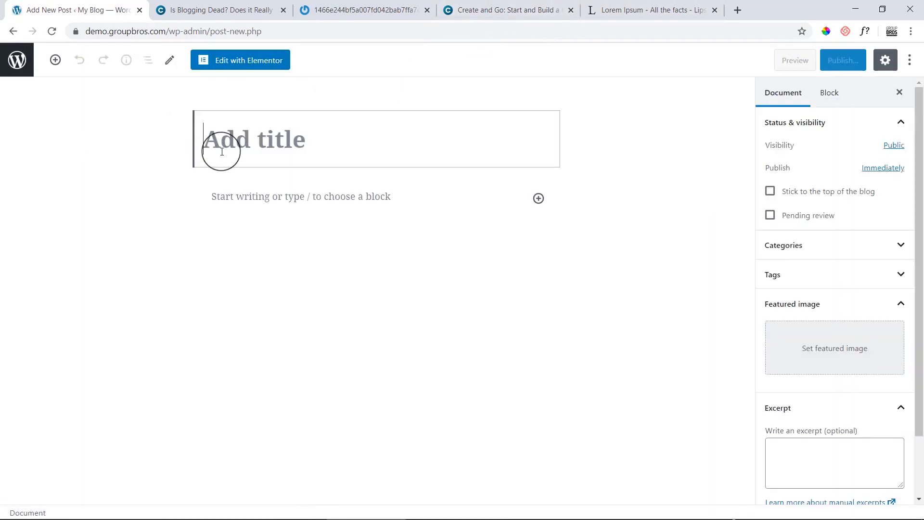
{"action": "type", "text": "How to make money onilne?"}
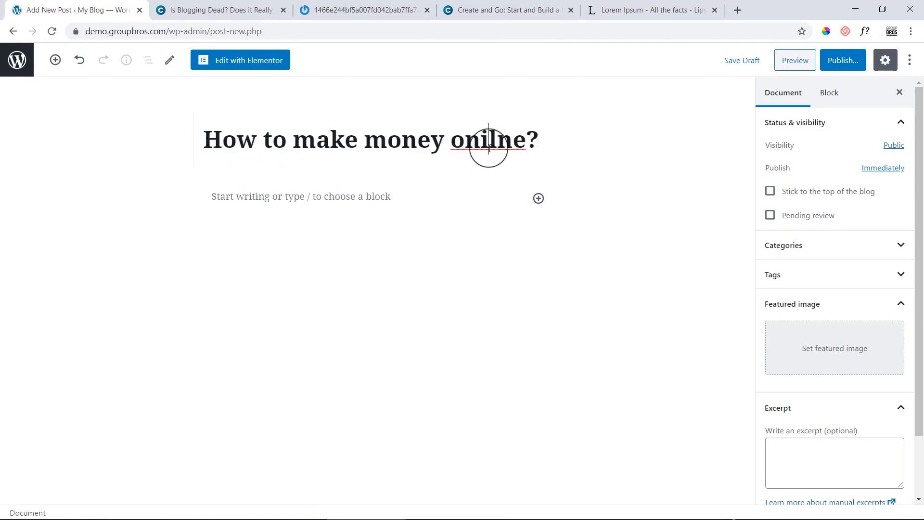
Step: Copy the explanatory text on lipsum.com, from the "What is Lorem Ipsum?" paragraph through the "Where can I get some?" section
{"action": "left_click", "coordinate": [501, 10]}
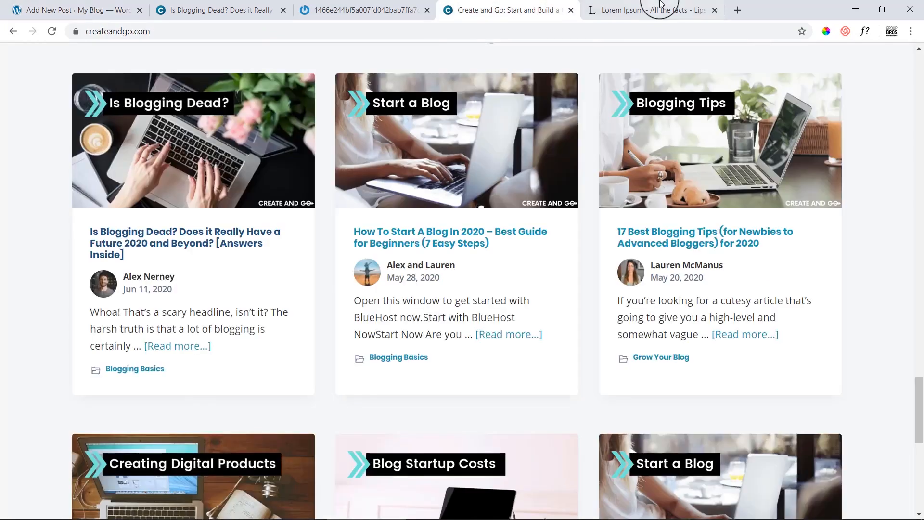
{"action": "left_click", "coordinate": [645, 10]}
{"action": "left_click", "coordinate": [189, 116]}
{"action": "left_click_drag", "start_coordinate": [187, 120], "coordinate": [676, 401]}
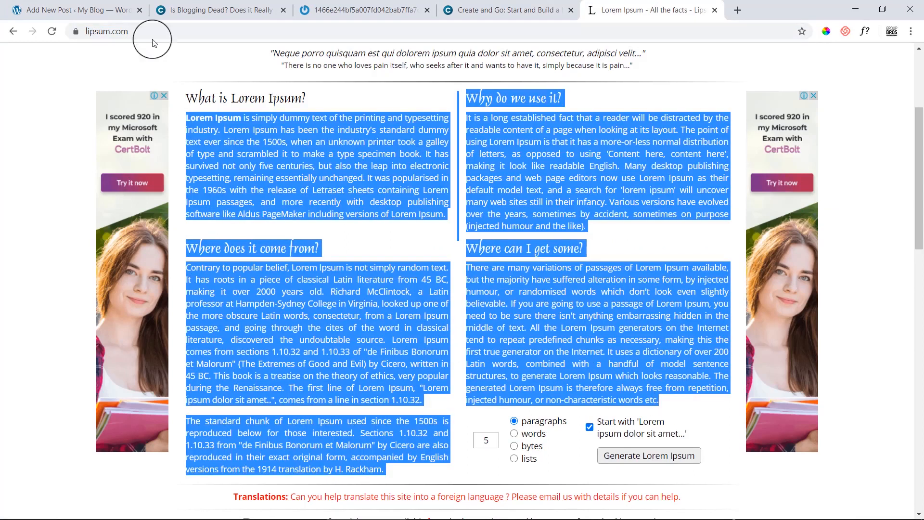
Step: Paste the copied Lorem Ipsum text into the body of the new WordPress post
{"action": "left_click", "coordinate": [166, 10]}
{"action": "left_click", "coordinate": [101, 10]}
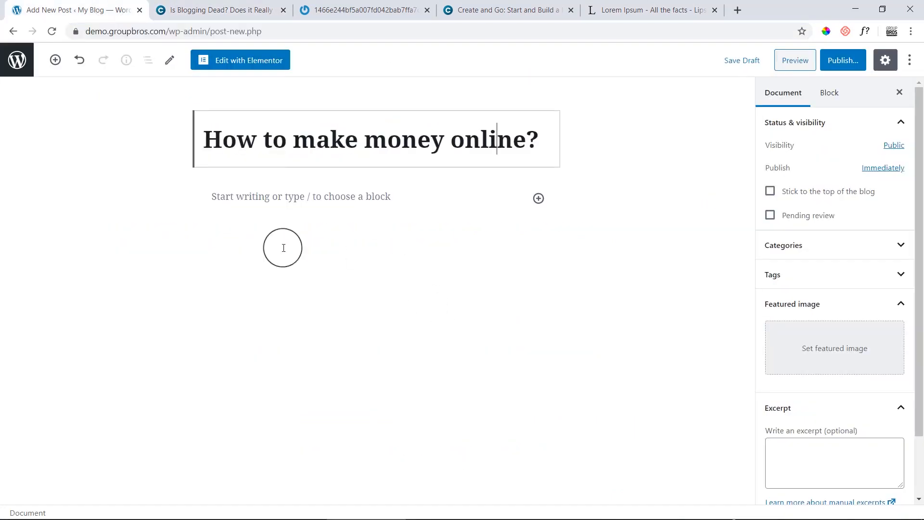
{"action": "left_click", "coordinate": [270, 212]}
{"action": "key", "text": "ctrl+v"}
Step: Insert the CTA-post.png image from the media library below the post's first paragraph and align it to the center
{"action": "scroll", "coordinate": [285, 320], "scroll_direction": "up", "scroll_amount": 6}
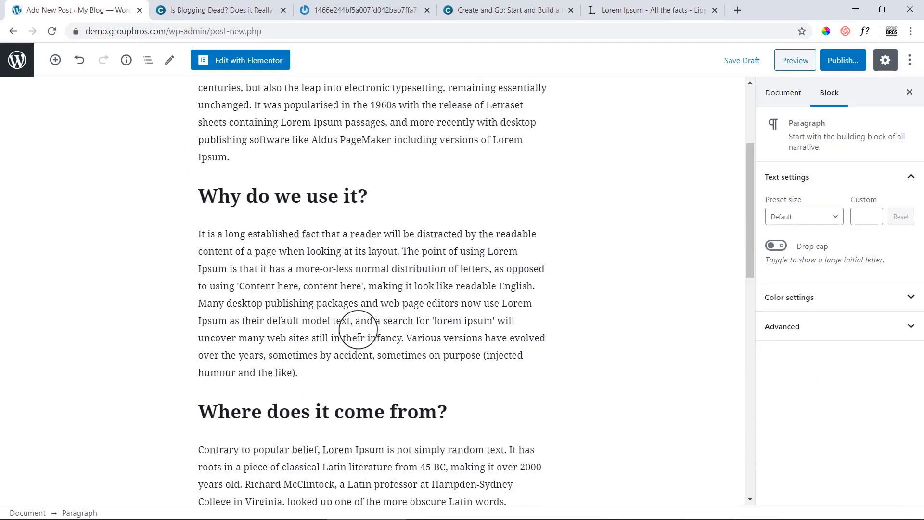
{"action": "scroll", "coordinate": [346, 342], "scroll_direction": "up", "scroll_amount": 4}
{"action": "left_click", "coordinate": [358, 353]}
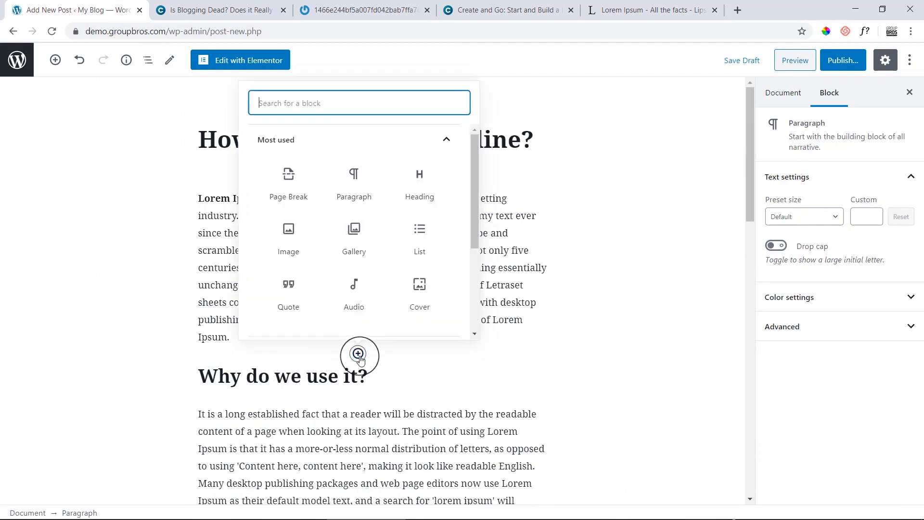
{"action": "left_click", "coordinate": [291, 238]}
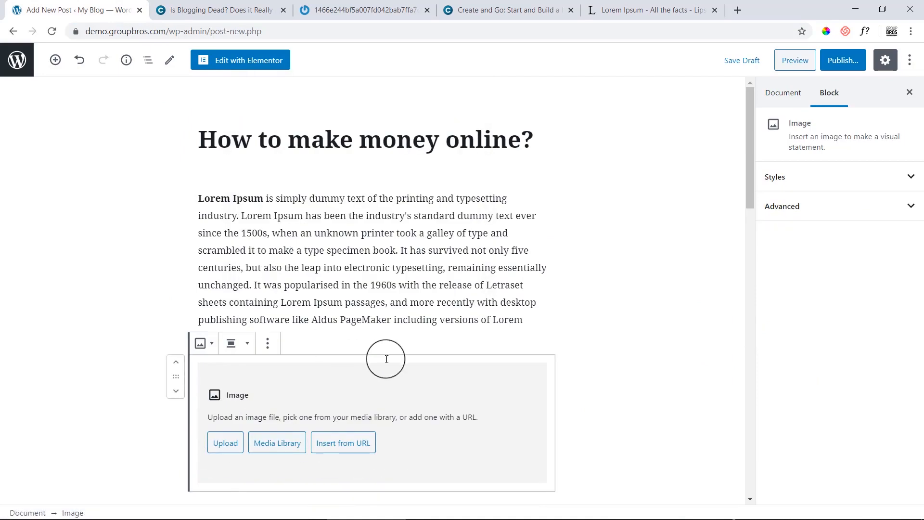
{"action": "scroll", "coordinate": [384, 359], "scroll_direction": "down", "scroll_amount": 4}
{"action": "left_click", "coordinate": [281, 266]}
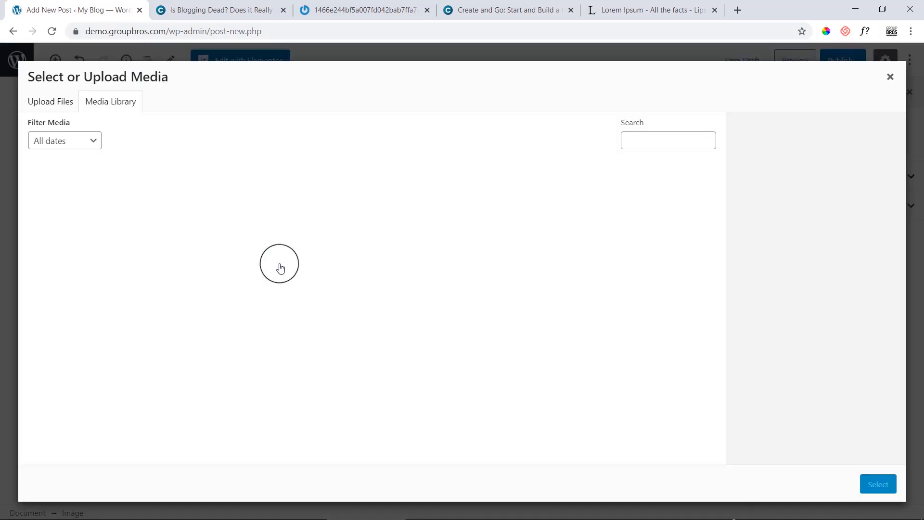
{"action": "left_click", "coordinate": [433, 212]}
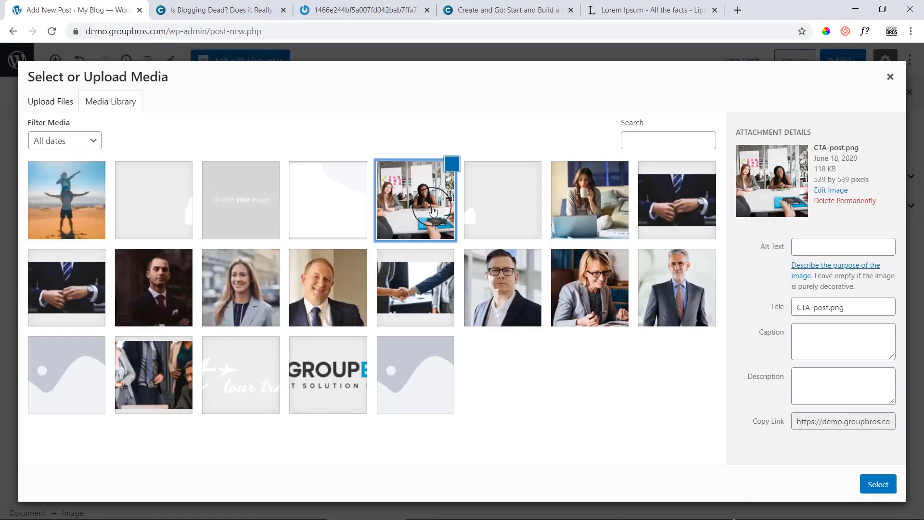
{"action": "left_click", "coordinate": [878, 483]}
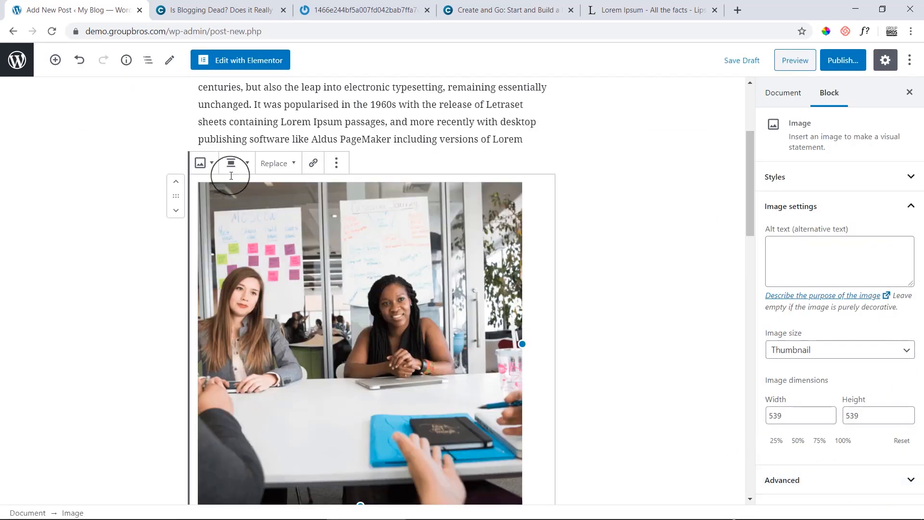
{"action": "left_click", "coordinate": [232, 163]}
{"action": "left_click", "coordinate": [207, 105]}
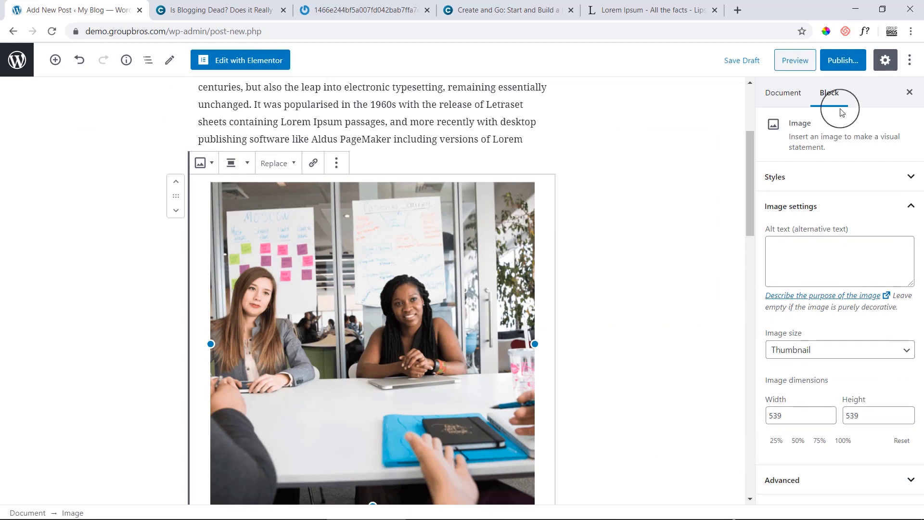
Step: Publish the post and show its document settings
{"action": "left_click", "coordinate": [843, 60]}
{"action": "left_click", "coordinate": [836, 59]}
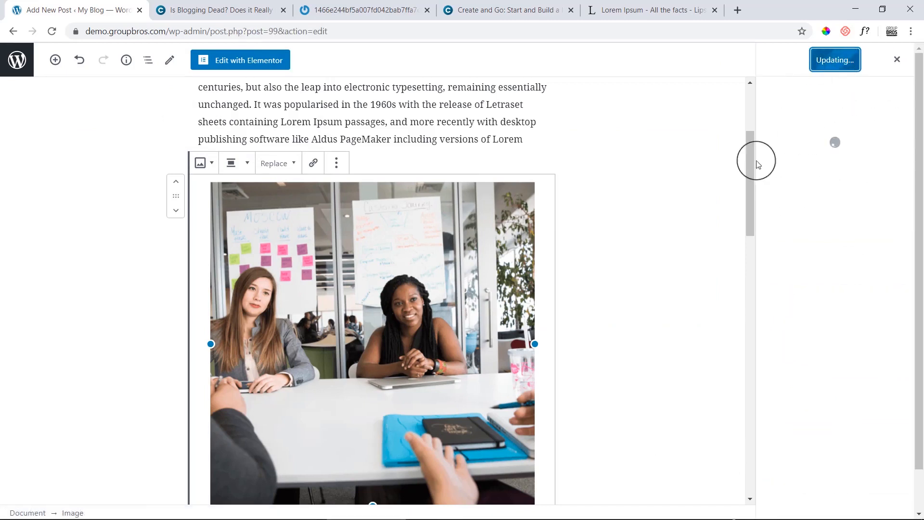
{"action": "left_click", "coordinate": [906, 61]}
{"action": "left_click", "coordinate": [785, 93]}
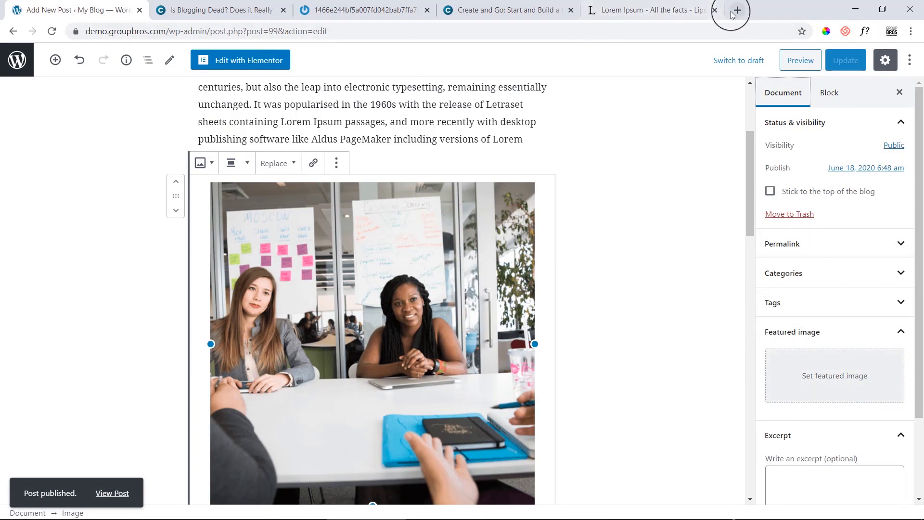
Step: Open pexels.com in place of the Gravatar image and go to the "Work from Anywhere" photo collection
{"action": "left_click", "coordinate": [361, 9]}
{"action": "left_click", "coordinate": [369, 32]}
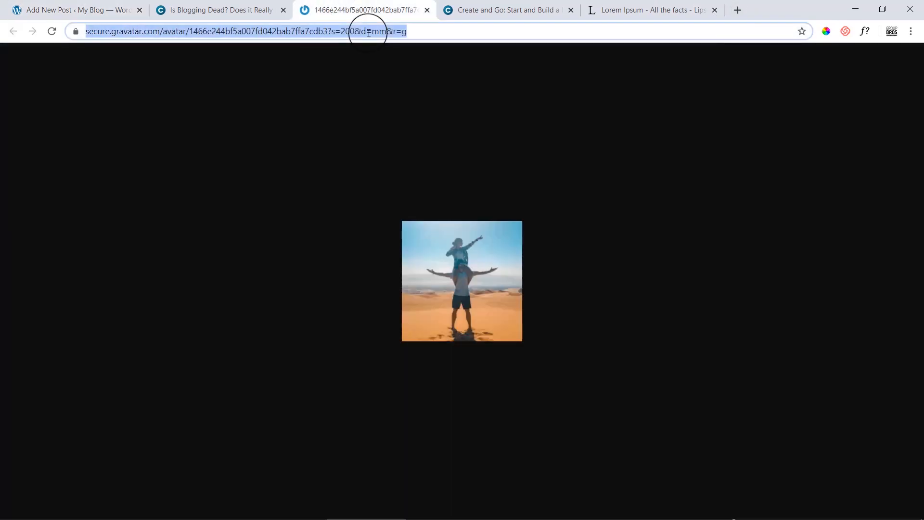
{"action": "type", "text": "pex"}
{"action": "key", "text": "Return"}
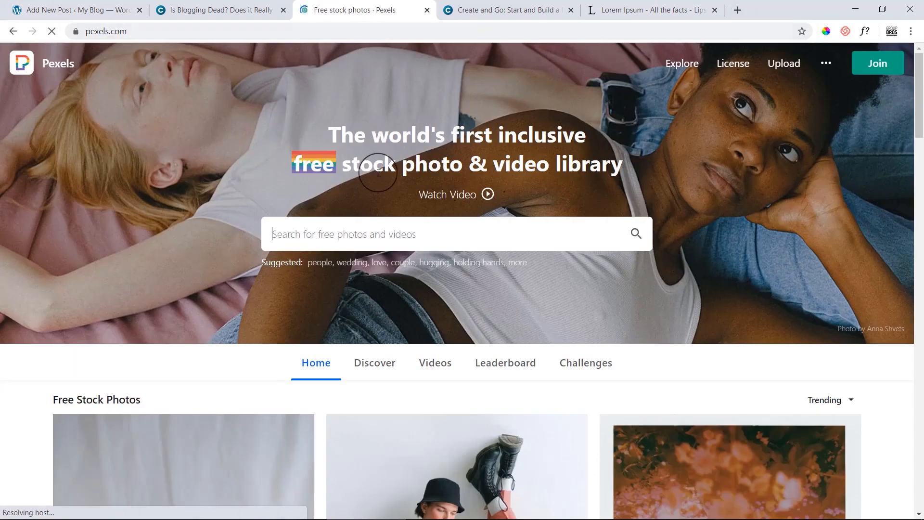
{"action": "left_click", "coordinate": [353, 229]}
{"action": "left_click", "coordinate": [352, 376]}
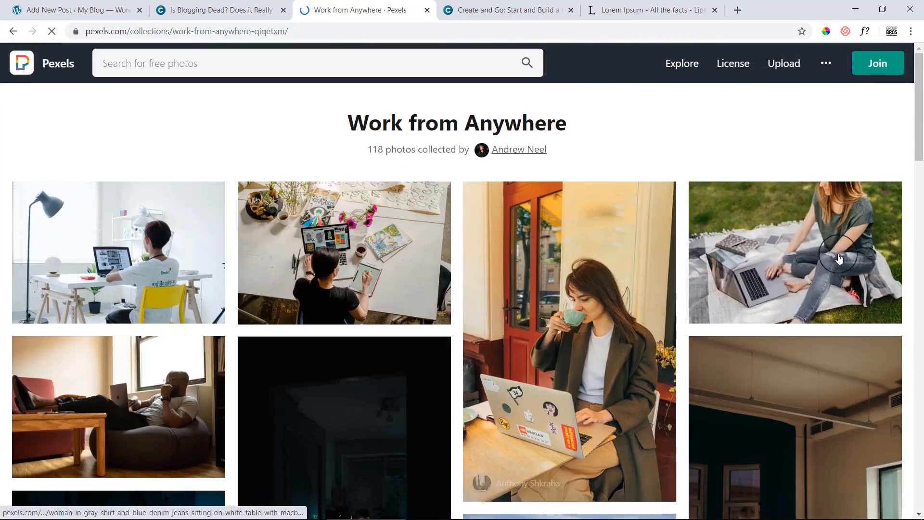
Step: Download the photo of the woman writing on a tablet beside a laptop in Medium size (1280 x 856) and return to the collection
{"action": "left_click", "coordinate": [347, 289]}
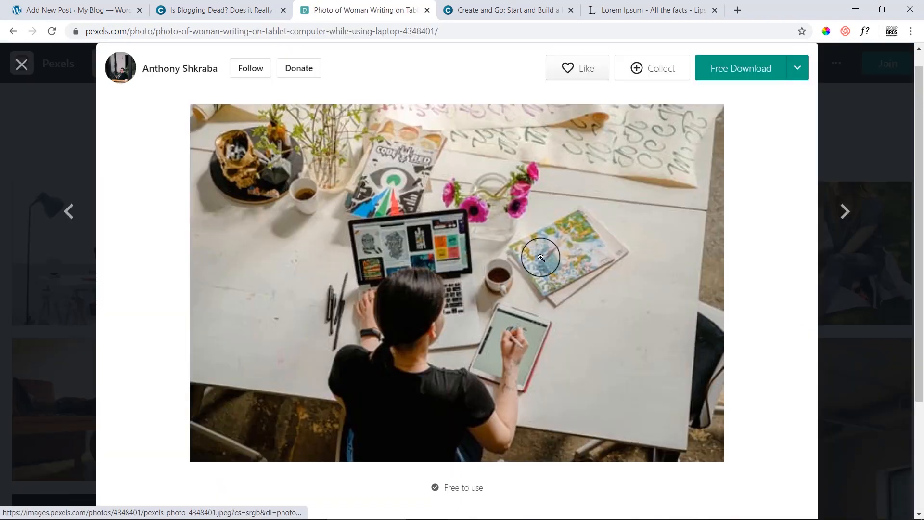
{"action": "left_click", "coordinate": [798, 70]}
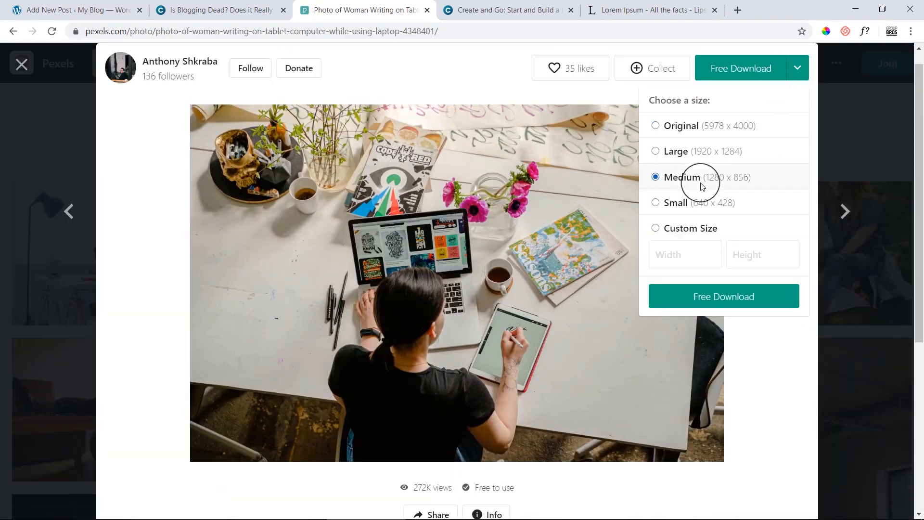
{"action": "left_click", "coordinate": [752, 291]}
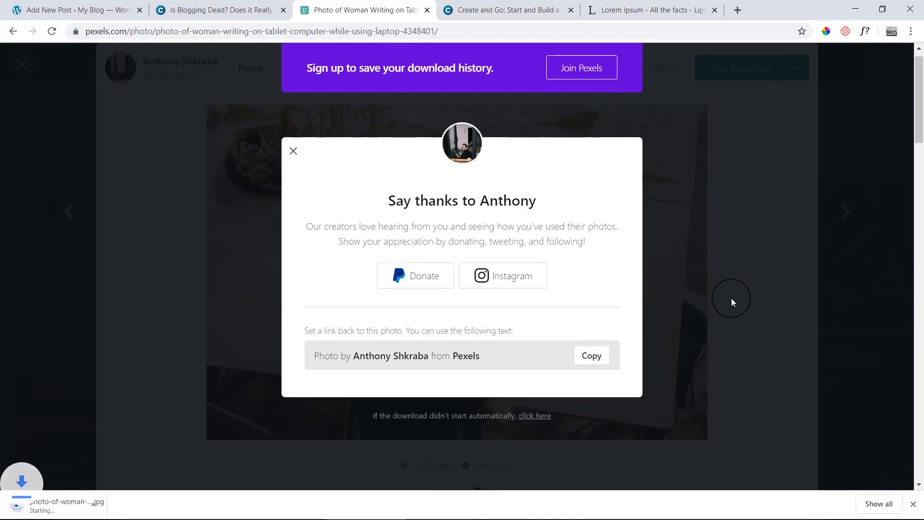
{"action": "left_click", "coordinate": [847, 177]}
{"action": "left_click", "coordinate": [872, 305]}
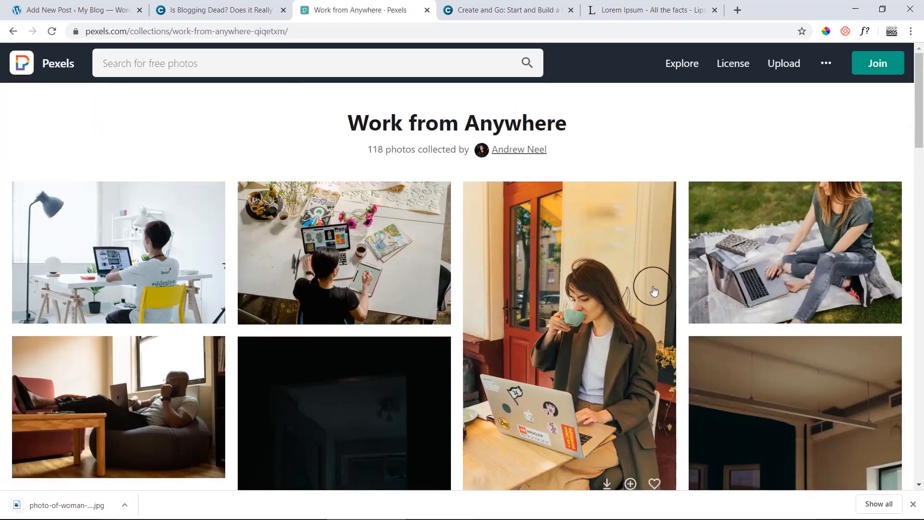
Step: Download the photo of the man using a laptop on a beanbag and return to the collection
{"action": "scroll", "coordinate": [652, 284], "scroll_direction": "down", "scroll_amount": 4}
{"action": "left_click", "coordinate": [144, 231]}
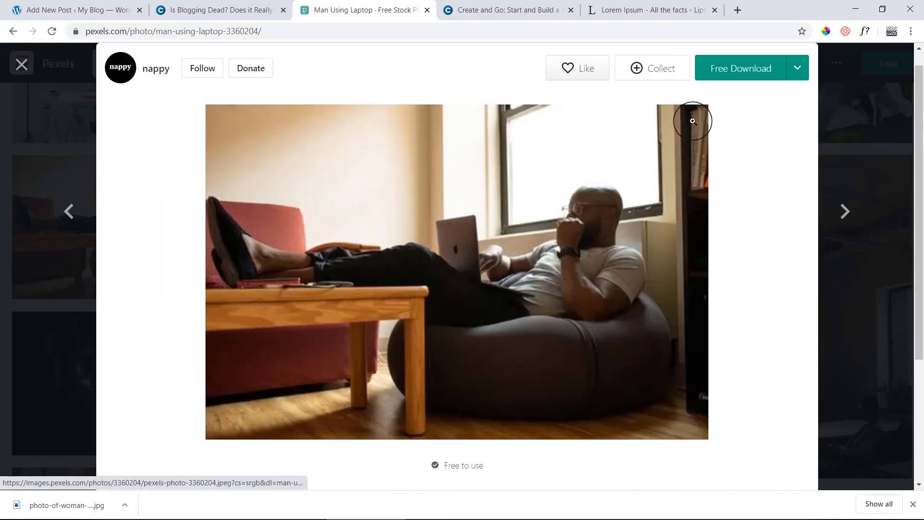
{"action": "left_click", "coordinate": [797, 70]}
{"action": "left_click", "coordinate": [713, 296]}
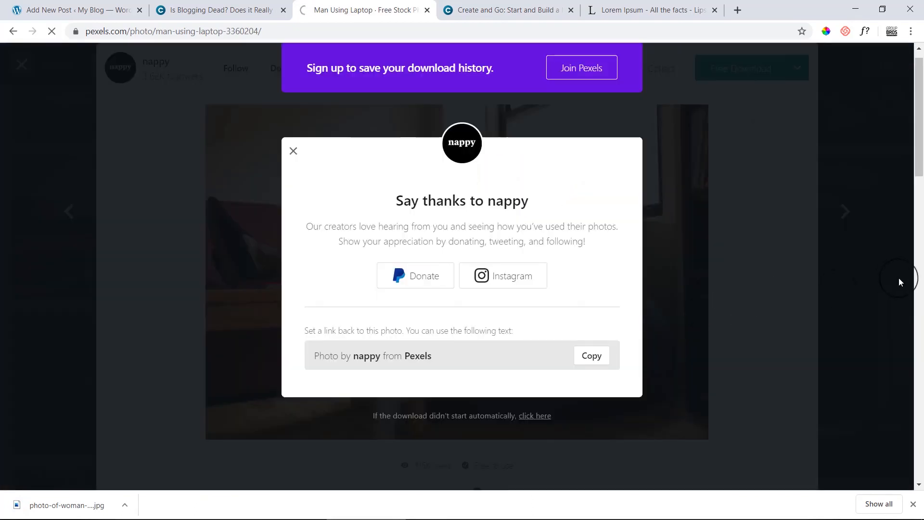
{"action": "left_click", "coordinate": [883, 283]}
{"action": "left_click", "coordinate": [872, 299]}
Step: Download the silver MacBook on white table photo in Medium size (1280 x 853) and return to the collection
{"action": "scroll", "coordinate": [672, 297], "scroll_direction": "down", "scroll_amount": 2}
{"action": "scroll", "coordinate": [671, 301], "scroll_direction": "down", "scroll_amount": 2}
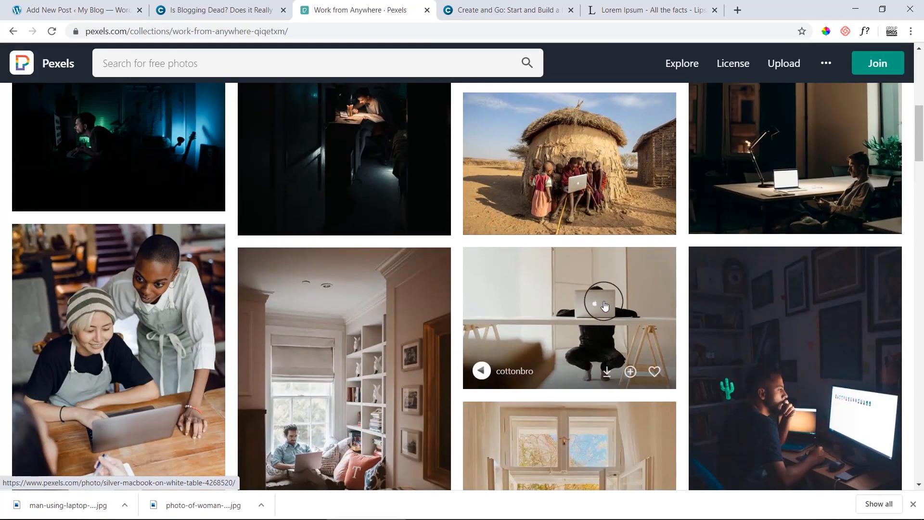
{"action": "left_click", "coordinate": [605, 306]}
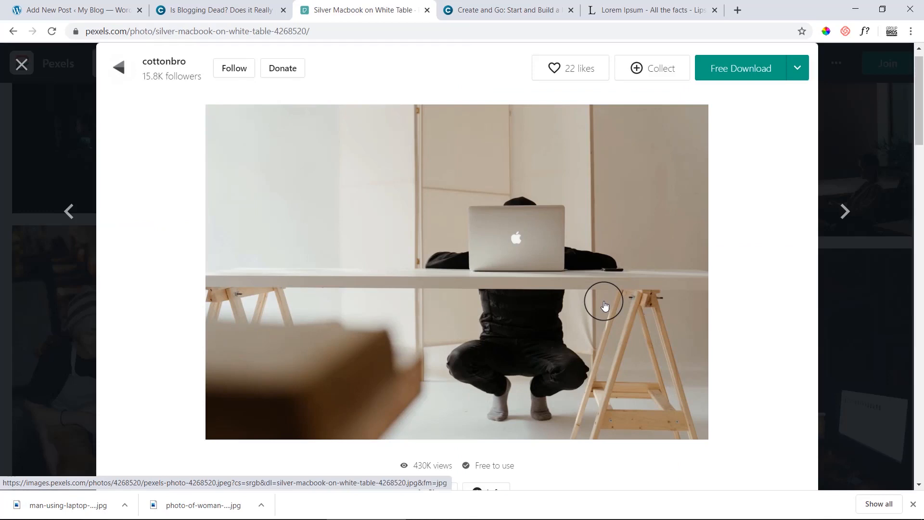
{"action": "left_click", "coordinate": [798, 70]}
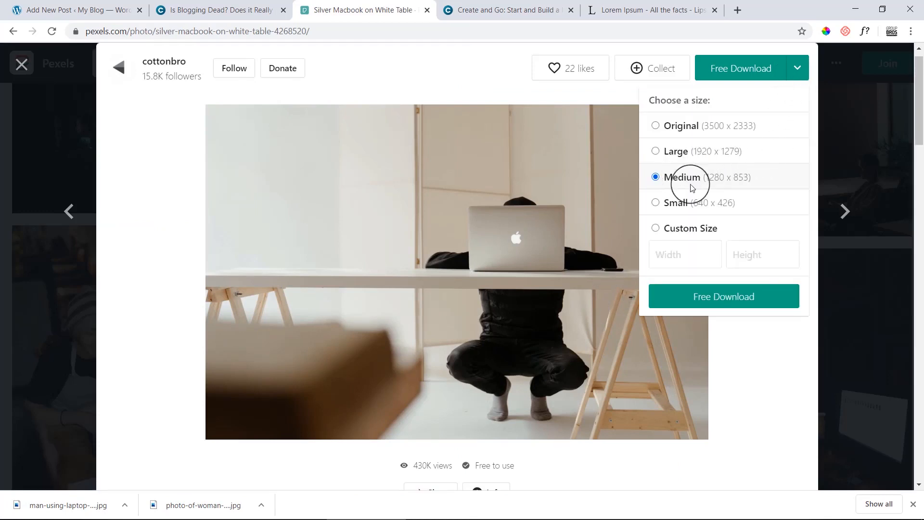
{"action": "left_click", "coordinate": [751, 302]}
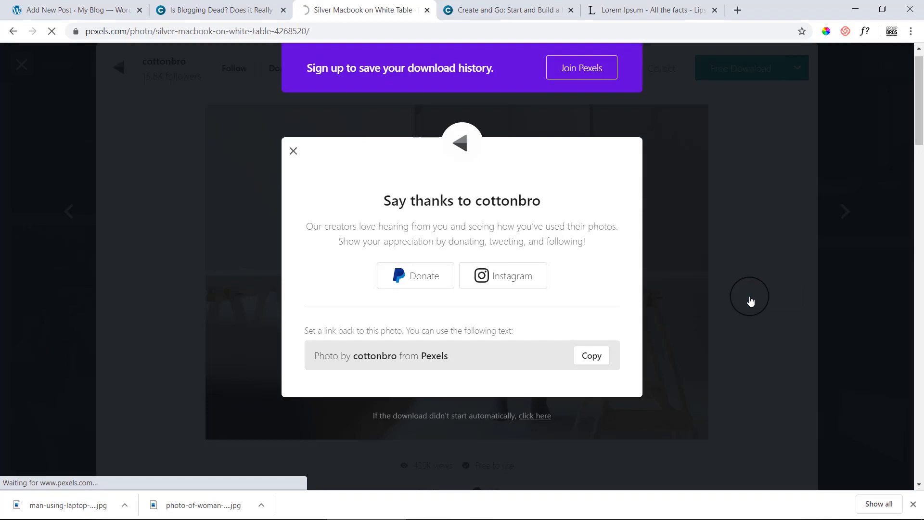
{"action": "left_click", "coordinate": [867, 284]}
{"action": "left_click", "coordinate": [876, 285]}
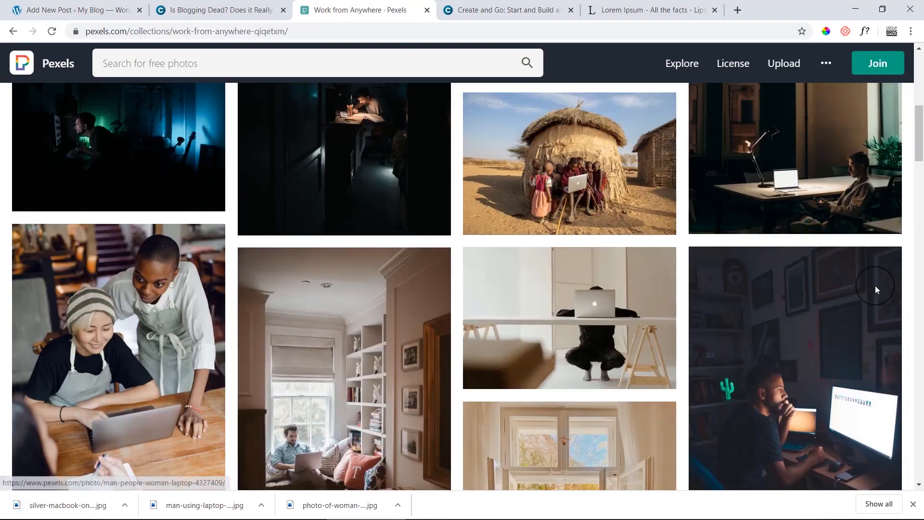
Step: Download the photo of the woman sitting on a couch with a laptop in Medium size (1280 x 720)
{"action": "scroll", "coordinate": [720, 357], "scroll_direction": "down", "scroll_amount": 3}
{"action": "scroll", "coordinate": [463, 344], "scroll_direction": "down", "scroll_amount": 2}
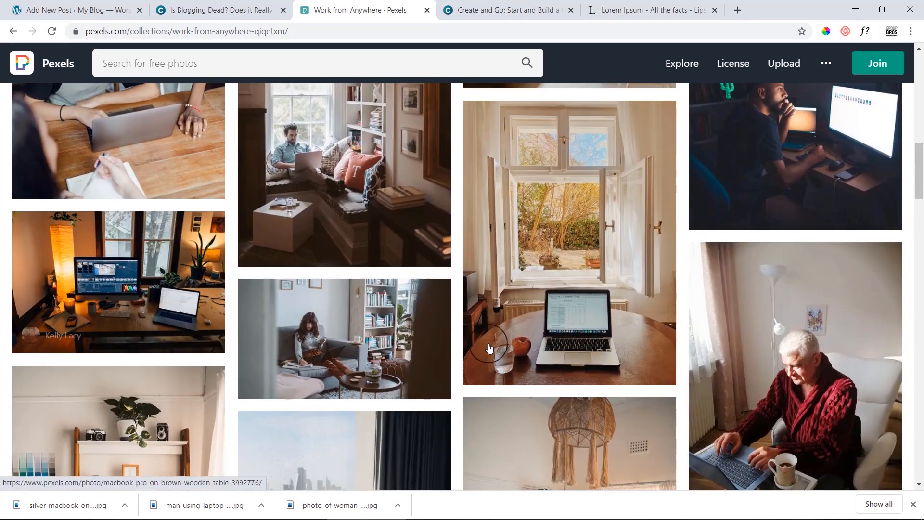
{"action": "left_click", "coordinate": [410, 337]}
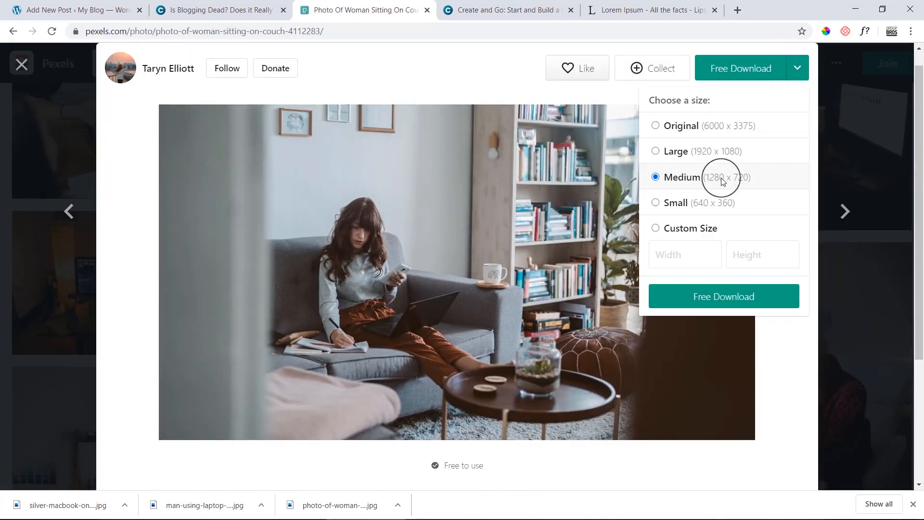
{"action": "mouse_move", "coordinate": [794, 83]}
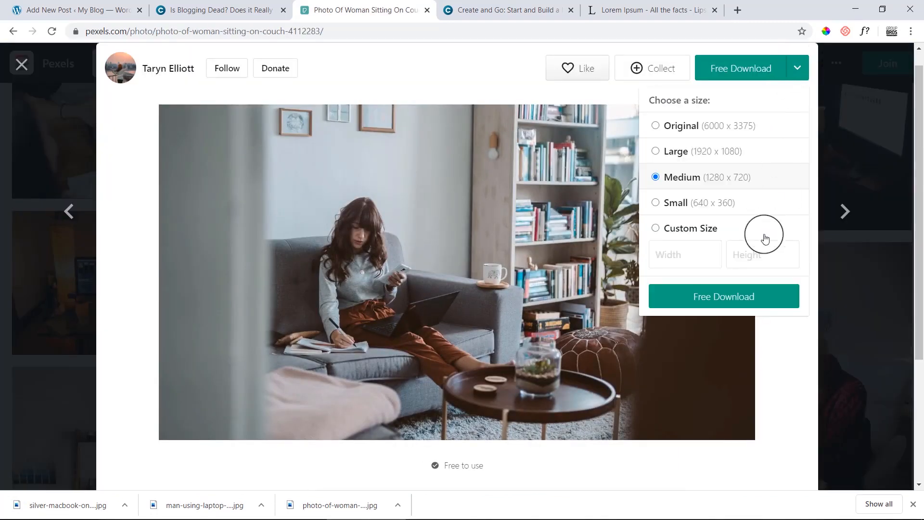
{"action": "left_click", "coordinate": [758, 296]}
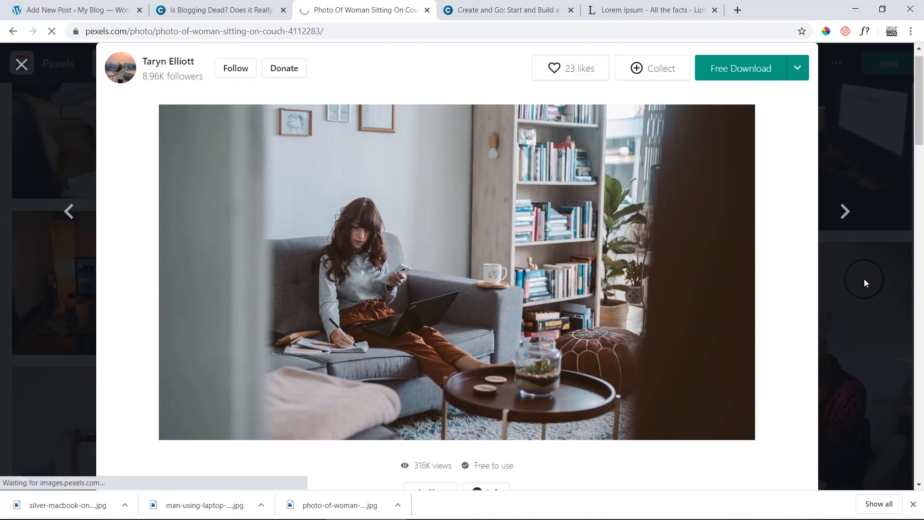
Step: Upload the downloaded photo of the woman writing on a tablet as the featured image of "How to make money online?" and update the post
{"action": "left_click", "coordinate": [245, 9]}
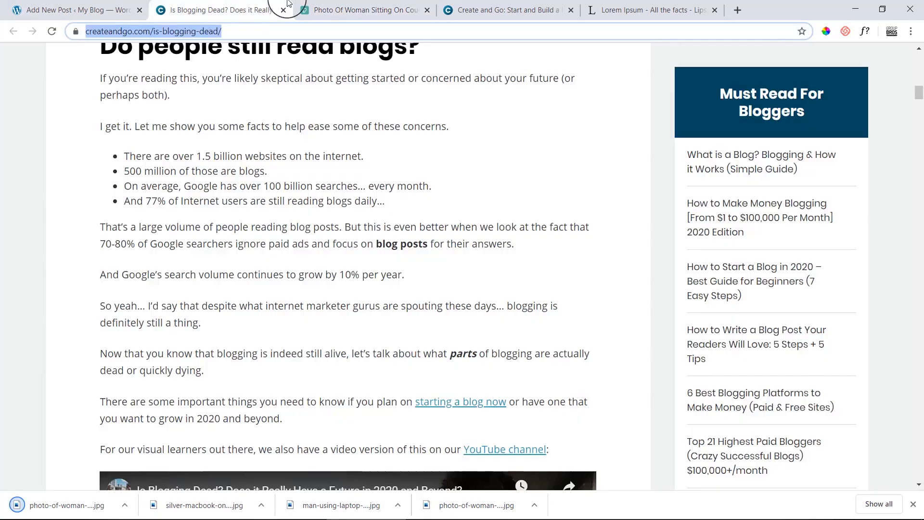
{"action": "left_click", "coordinate": [77, 9]}
{"action": "scroll", "coordinate": [470, 274], "scroll_direction": "up", "scroll_amount": 4}
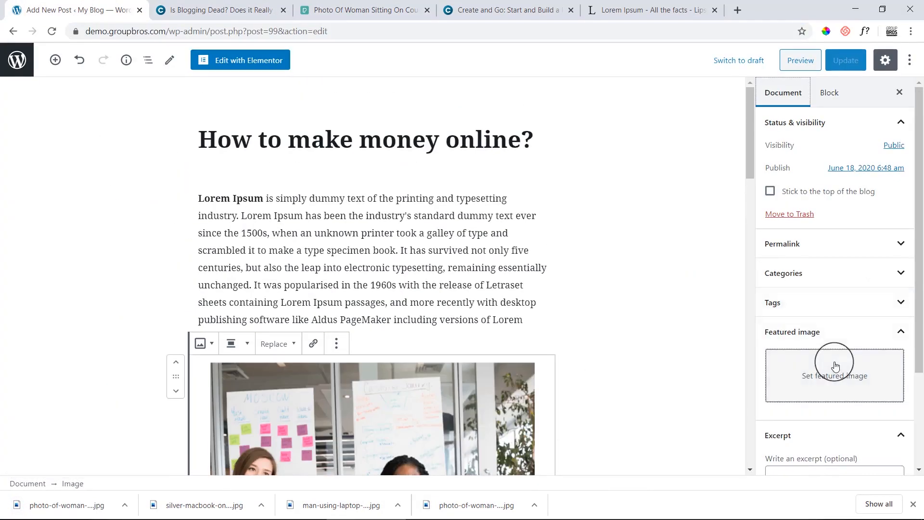
{"action": "left_click", "coordinate": [833, 364]}
{"action": "left_click_drag", "start_coordinate": [474, 505], "coordinate": [492, 339]}
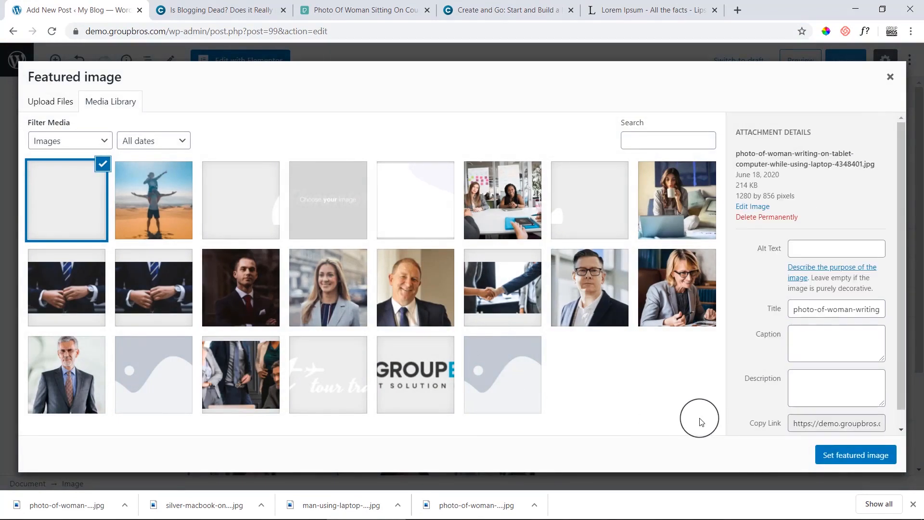
{"action": "scroll", "coordinate": [866, 366], "scroll_direction": "down", "scroll_amount": 2}
{"action": "left_click", "coordinate": [853, 444]}
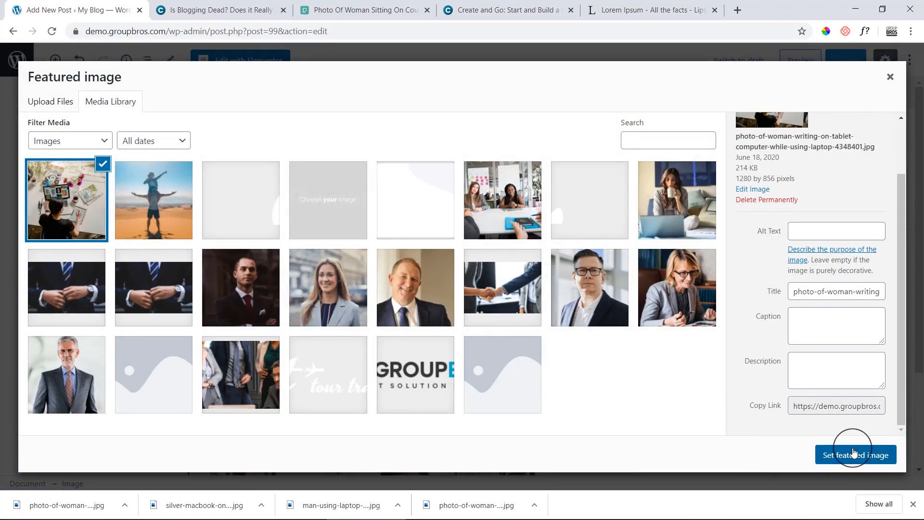
{"action": "left_click", "coordinate": [846, 61]}
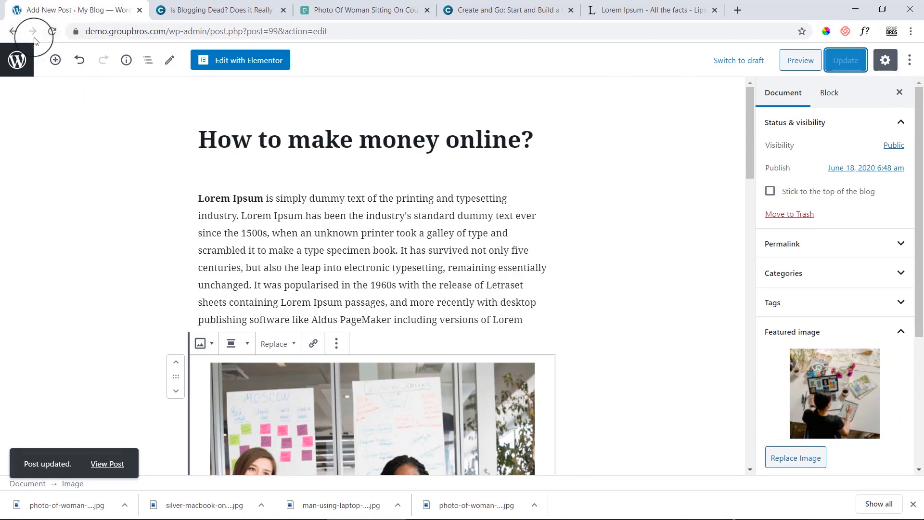
Step: Return to the posts list and start a new post titled "How to Start Blogging in 2020"
{"action": "left_click", "coordinate": [12, 53]}
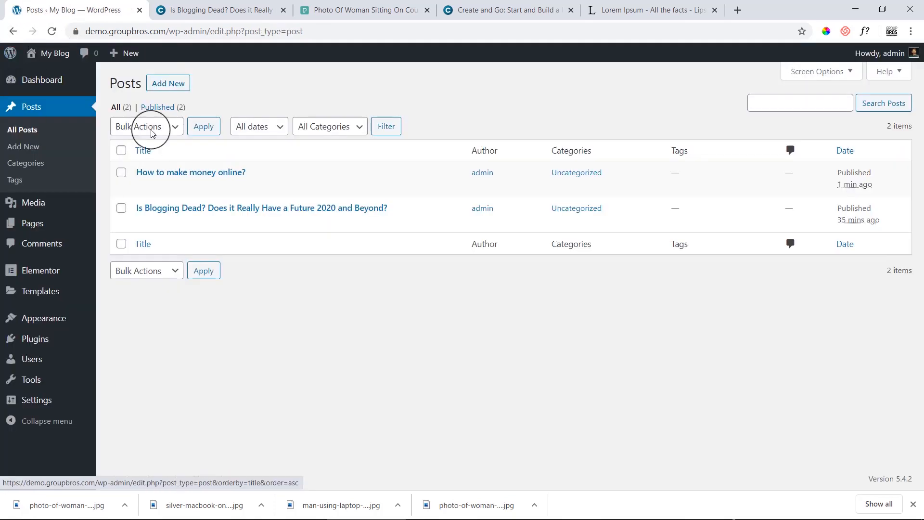
{"action": "middle_click", "coordinate": [184, 78]}
{"action": "key", "text": "ctrl+Tab"}
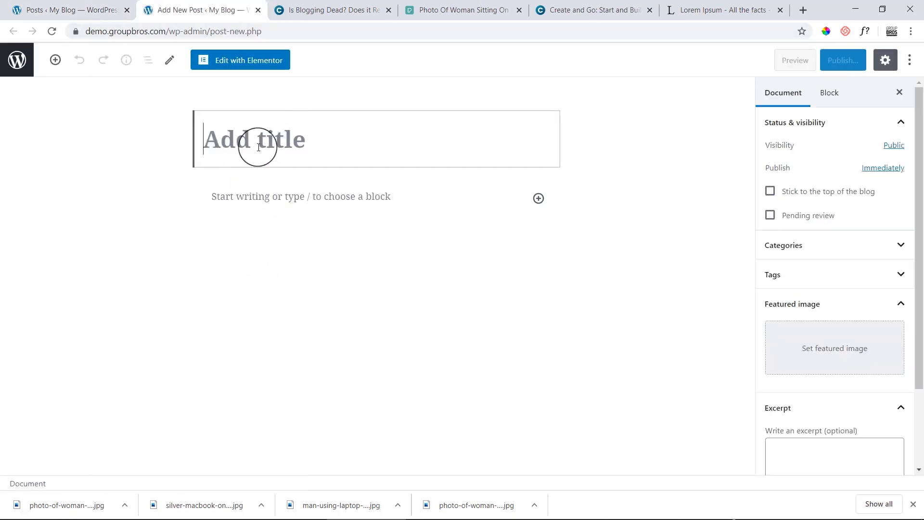
{"action": "left_click", "coordinate": [385, 4]}
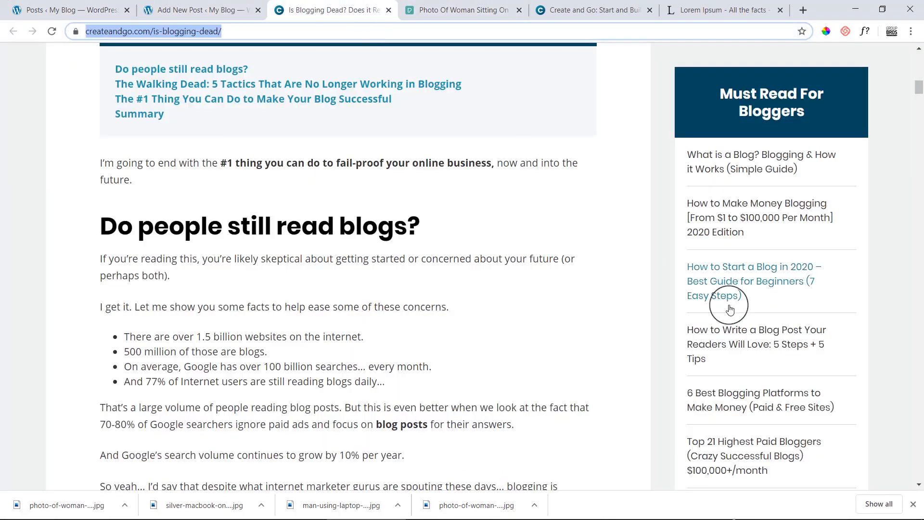
{"action": "left_click", "coordinate": [251, 13]}
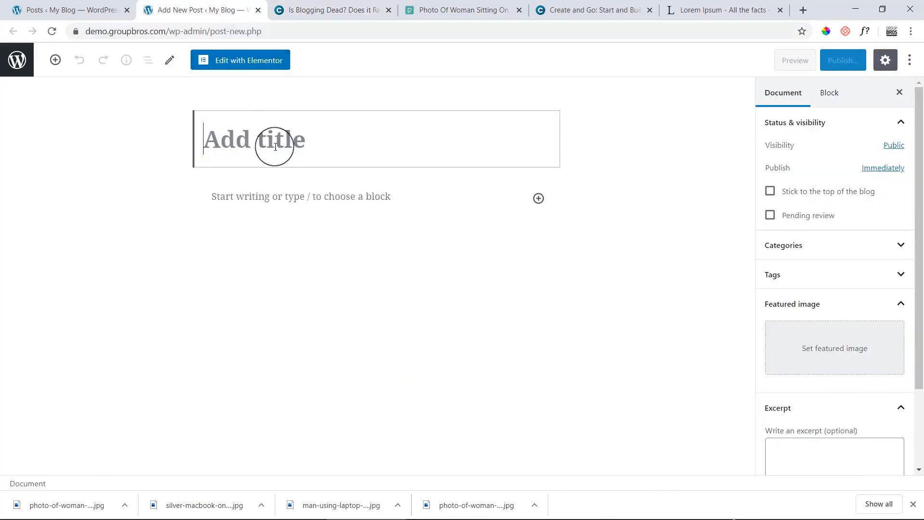
{"action": "type", "text": "Start Blogging in 2020"}
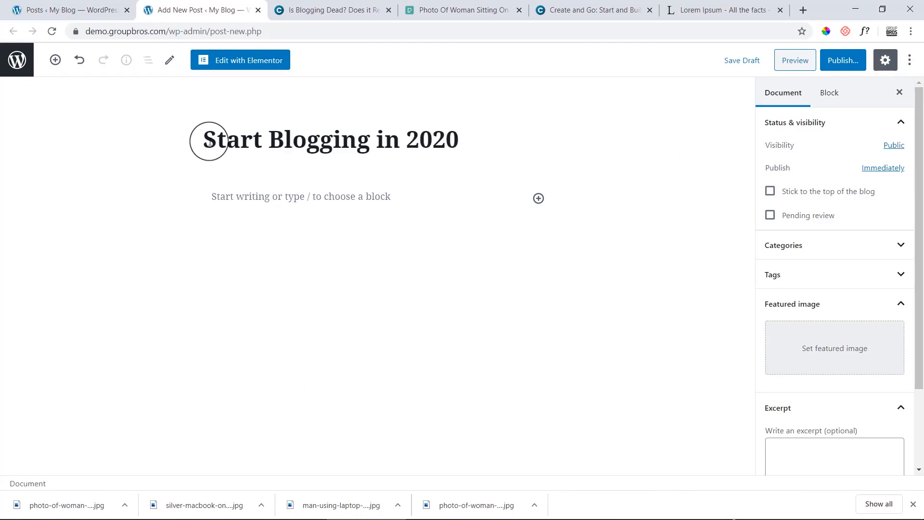
{"action": "type", "text": "How to"}
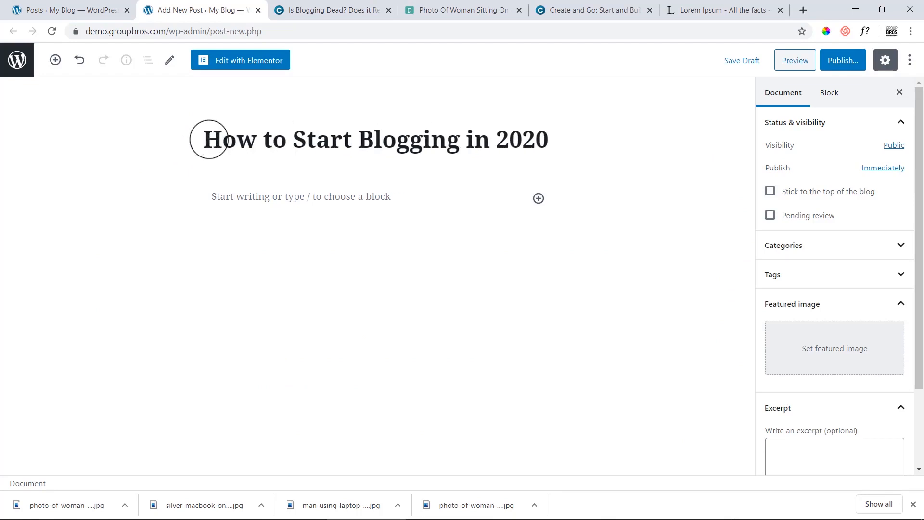
Step: Paste the copied Lorem Ipsum text as the body of the "How to Start Blogging in 2020" post
{"action": "left_click", "coordinate": [250, 186]}
{"action": "key", "text": "ctrl+v"}
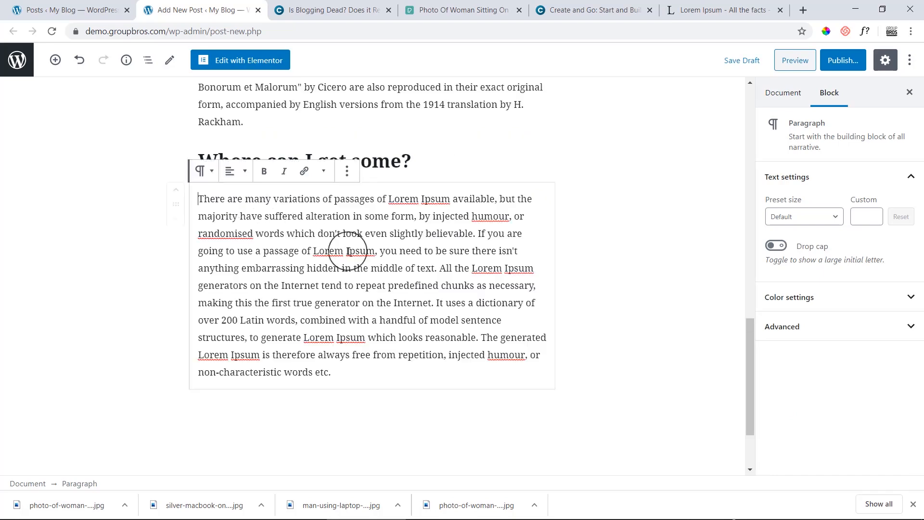
{"action": "scroll", "coordinate": [348, 250], "scroll_direction": "up", "scroll_amount": 15}
Step: Upload the downloaded man-using-laptop photo as the post's featured image and publish the post
{"action": "left_click", "coordinate": [780, 106]}
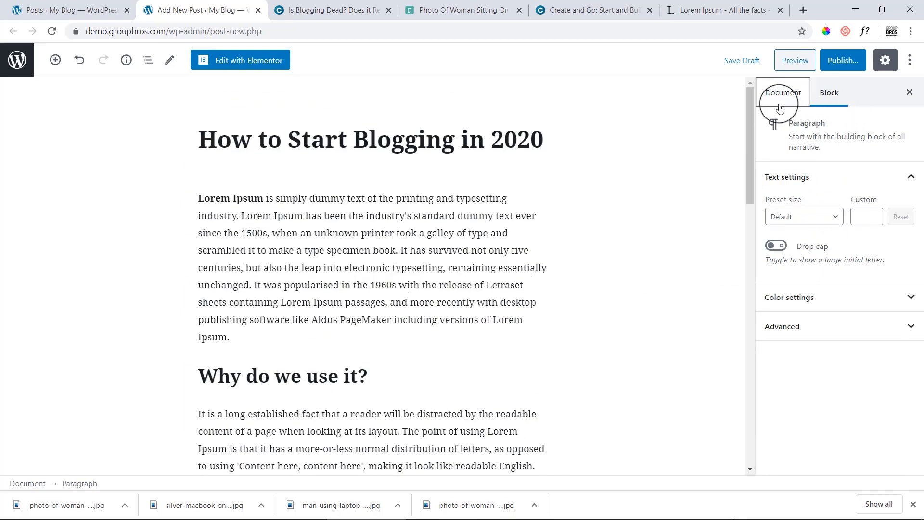
{"action": "left_click", "coordinate": [787, 99]}
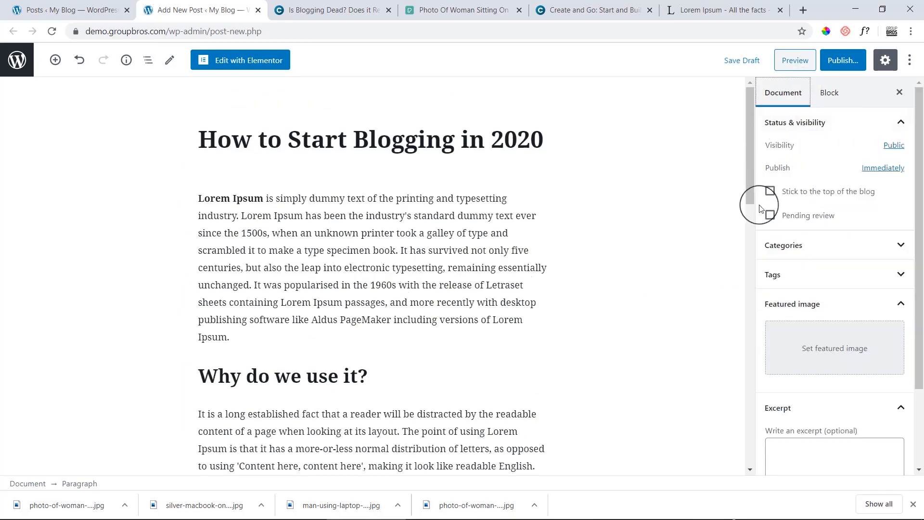
{"action": "left_click", "coordinate": [825, 349]}
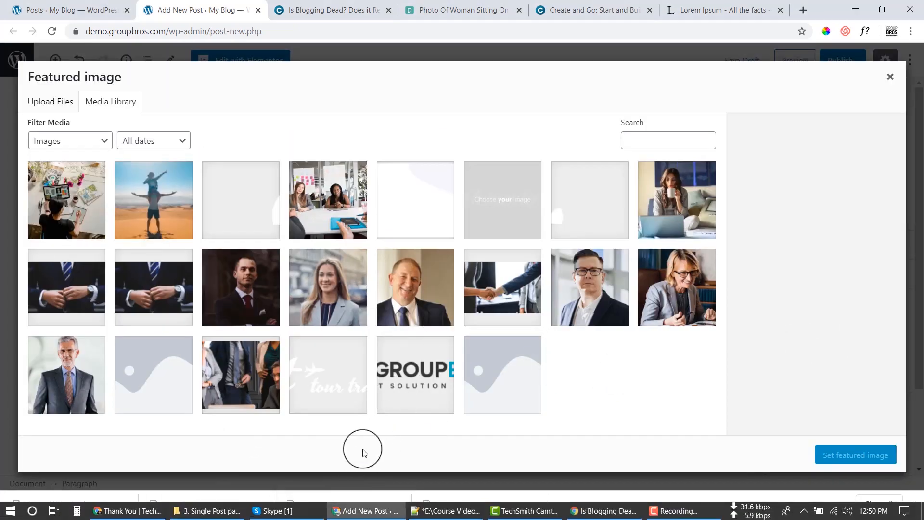
{"action": "left_click_drag", "start_coordinate": [346, 503], "coordinate": [397, 341]}
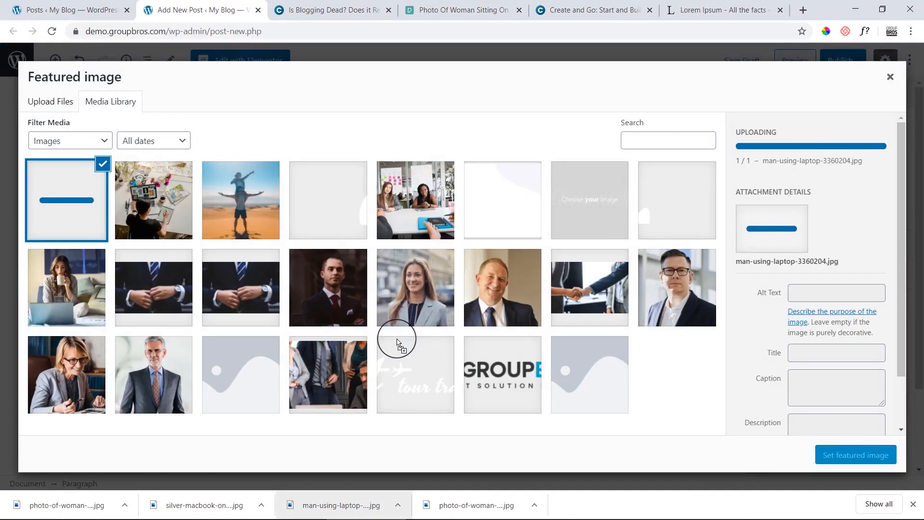
{"action": "left_click", "coordinate": [862, 455]}
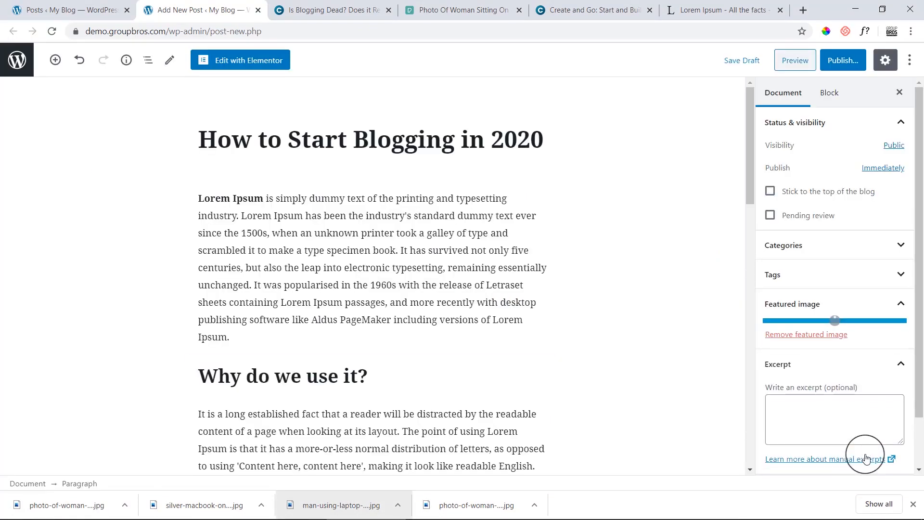
{"action": "left_click", "coordinate": [845, 62]}
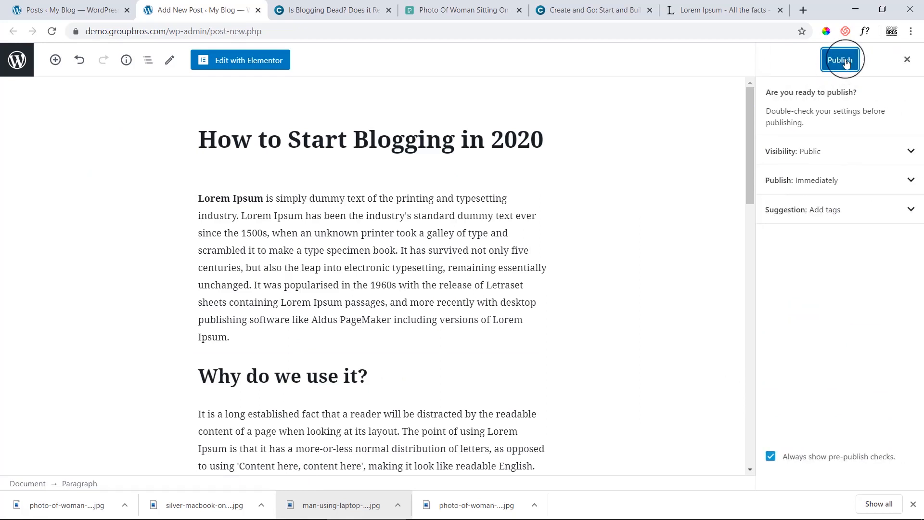
{"action": "left_click", "coordinate": [847, 63]}
Step: Start another new post from the posts list, close the published post's editor, and title the new one "What is Affiliate Marketing?"
{"action": "left_click", "coordinate": [113, 6]}
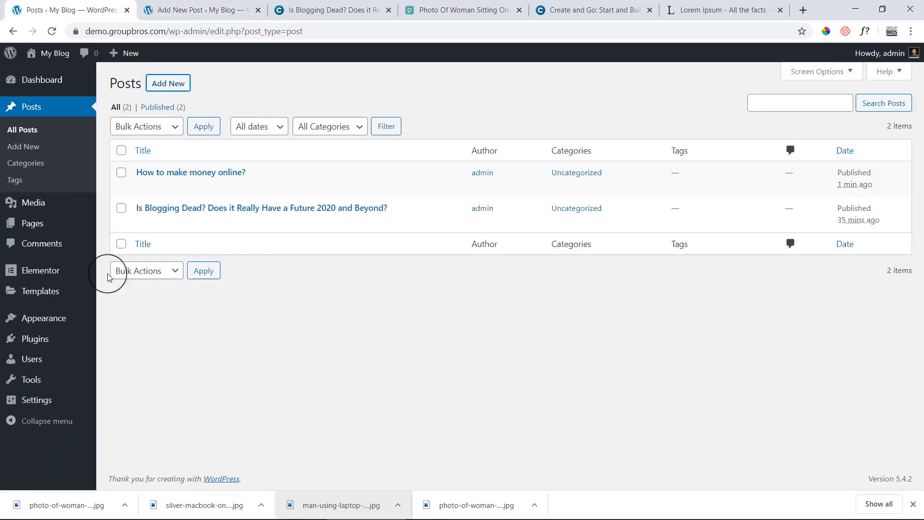
{"action": "middle_click", "coordinate": [168, 86]}
{"action": "left_click", "coordinate": [199, 6]}
{"action": "left_click", "coordinate": [291, 7]}
{"action": "left_click", "coordinate": [332, 11]}
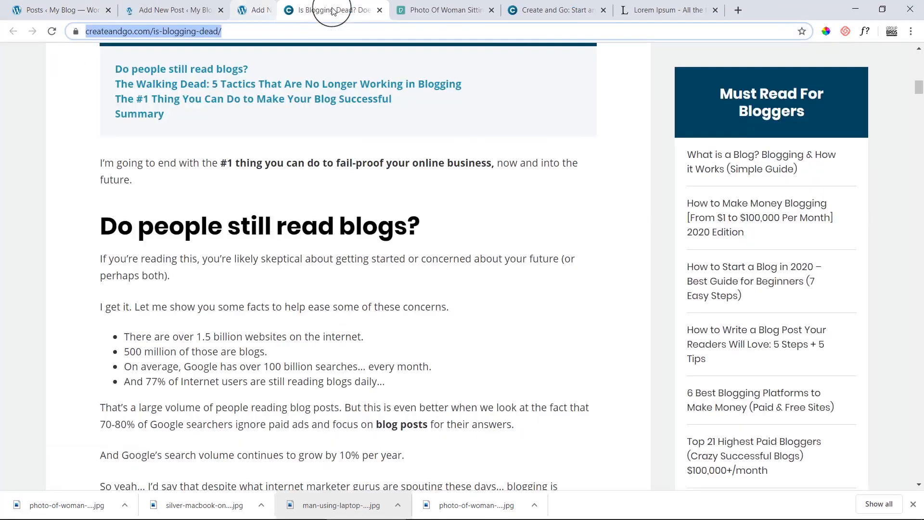
{"action": "left_click", "coordinate": [202, 6]}
{"action": "left_click", "coordinate": [236, 147]}
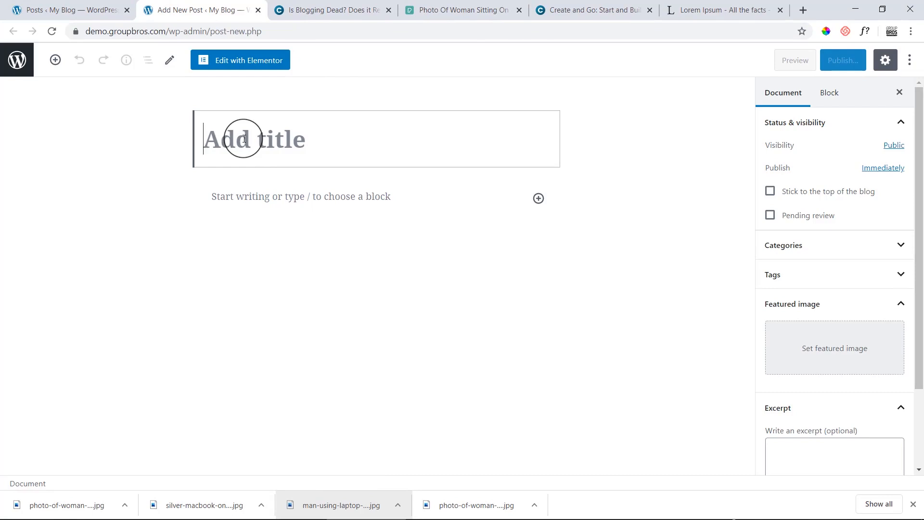
{"action": "type", "text": "What is Affiliate Marketing?"}
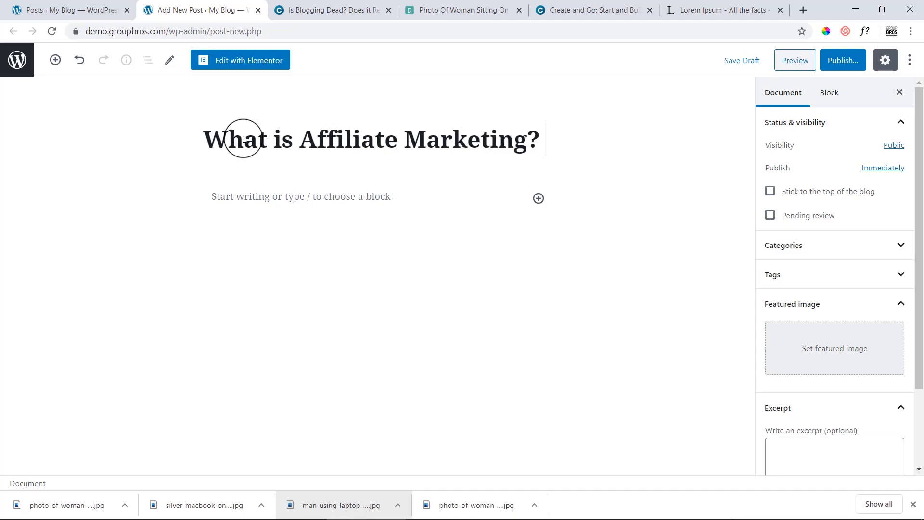
Step: Paste the copied Lorem Ipsum text as the body of the "What is Affiliate Marketing?" post
{"action": "left_click", "coordinate": [246, 190]}
{"action": "key", "text": "ctrl+v"}
{"action": "scroll", "coordinate": [670, 273], "scroll_direction": "up", "scroll_amount": 10}
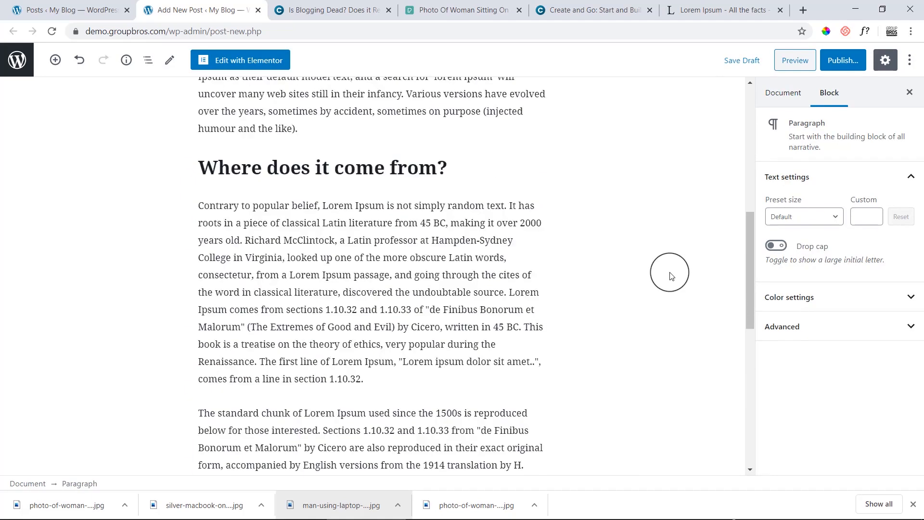
Step: Upload the downloaded silver MacBook on white table photo as the featured image and publish the affiliate marketing post
{"action": "left_click", "coordinate": [782, 94]}
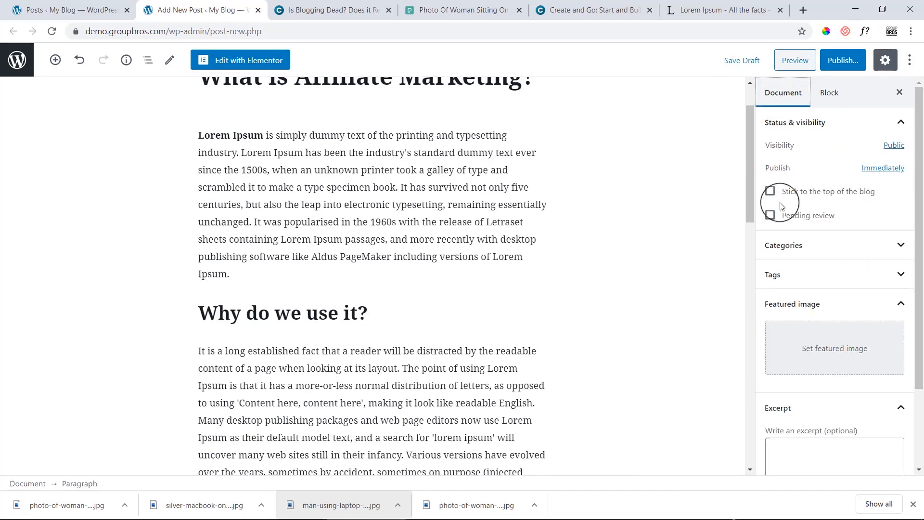
{"action": "left_click", "coordinate": [808, 346]}
{"action": "left_click_drag", "start_coordinate": [204, 503], "coordinate": [327, 324]}
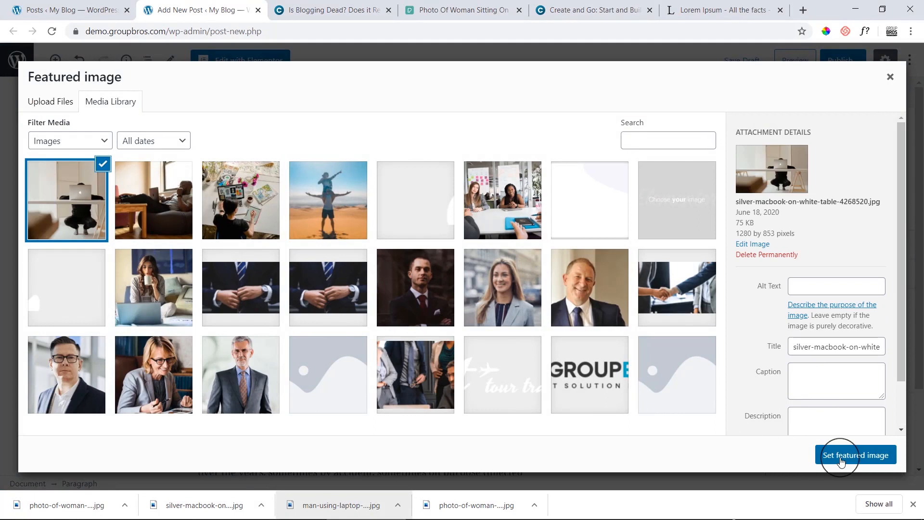
{"action": "left_click", "coordinate": [841, 461]}
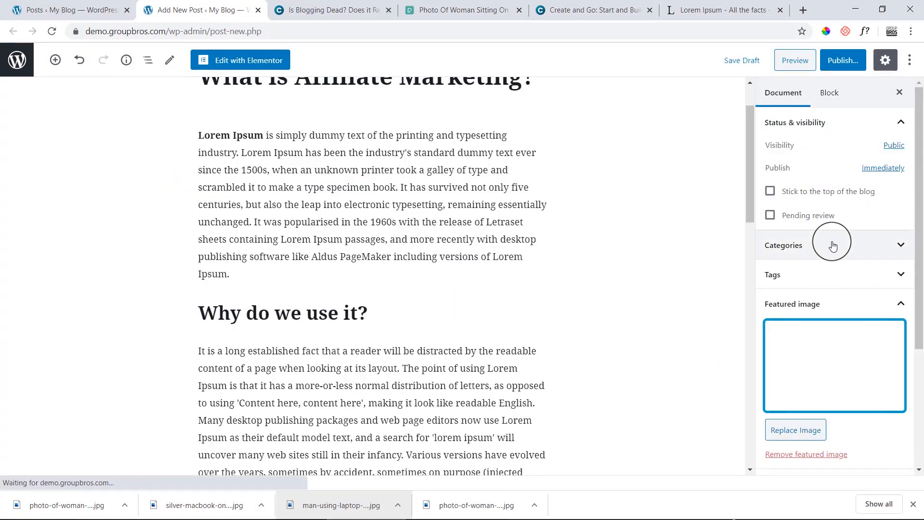
{"action": "left_click", "coordinate": [840, 63]}
{"action": "left_click", "coordinate": [838, 65]}
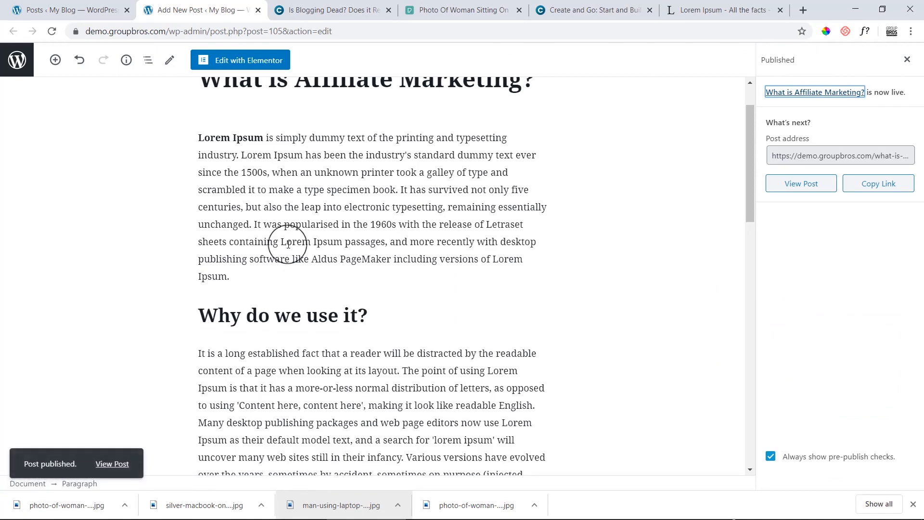
Step: Start another new post from the posts list, close the published post's editor, and title the new one "What is domain and hosting?"
{"action": "left_click", "coordinate": [102, 10]}
{"action": "middle_click", "coordinate": [161, 91]}
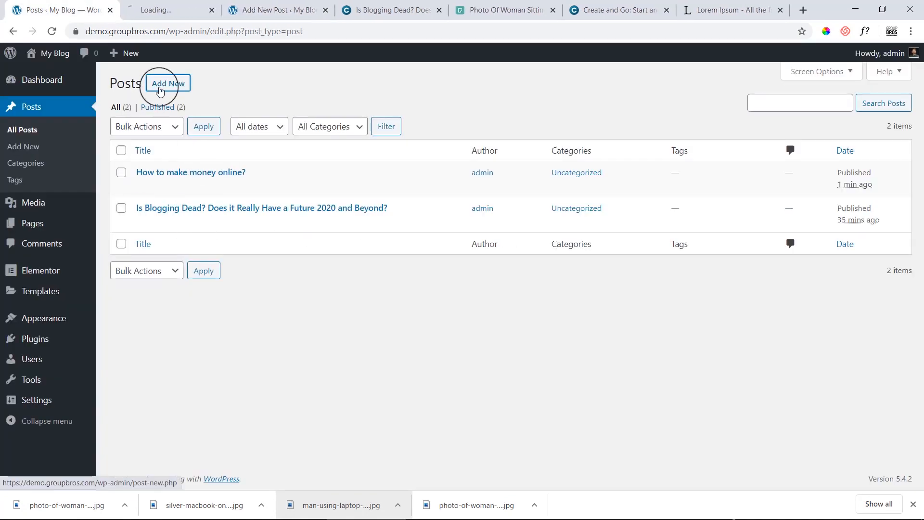
{"action": "left_click", "coordinate": [310, 10]}
{"action": "left_click", "coordinate": [332, 10]}
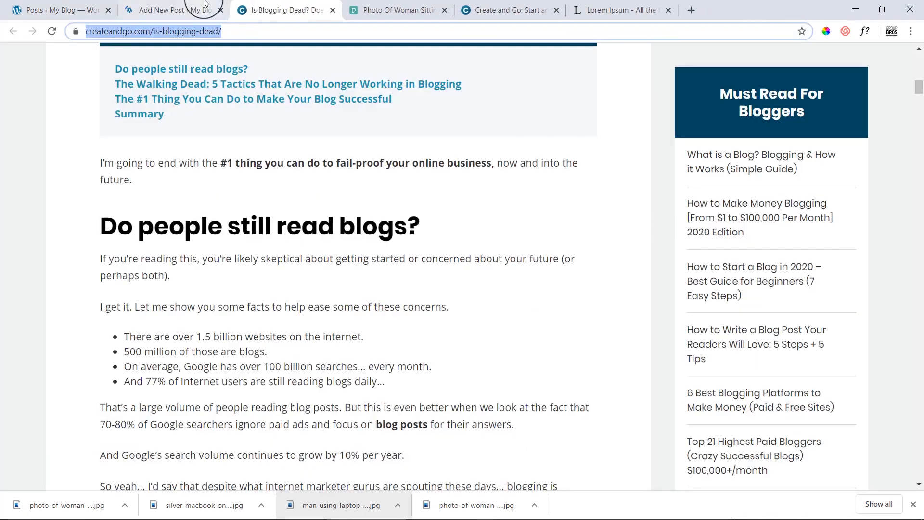
{"action": "left_click", "coordinate": [182, 10]}
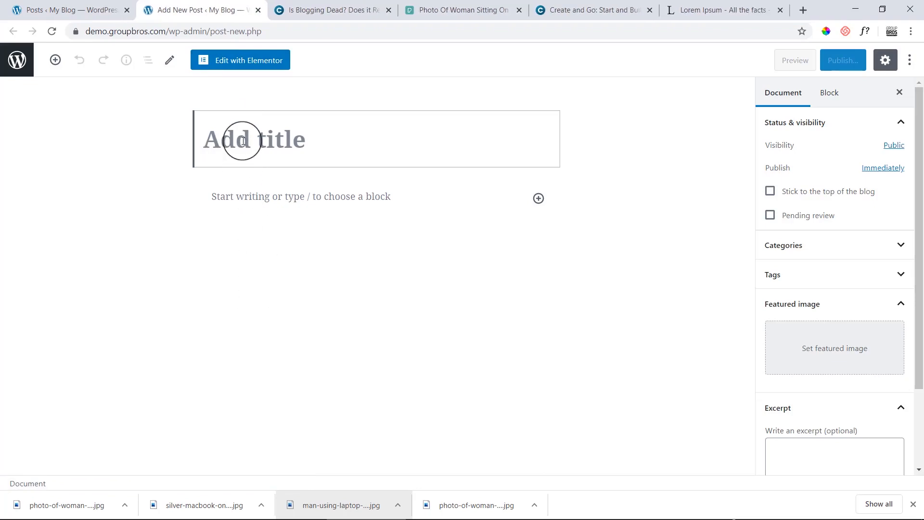
{"action": "type", "text": "What is domain an"}
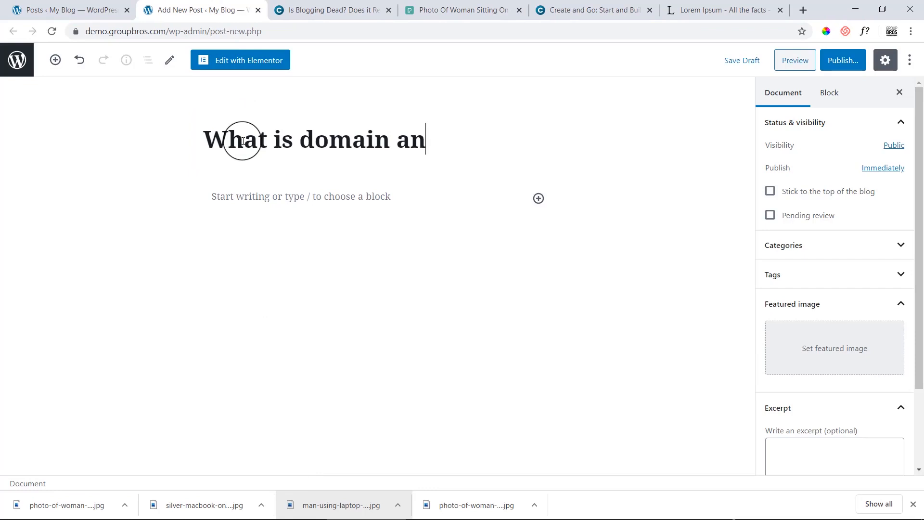
{"action": "type", "text": "d hosting?"}
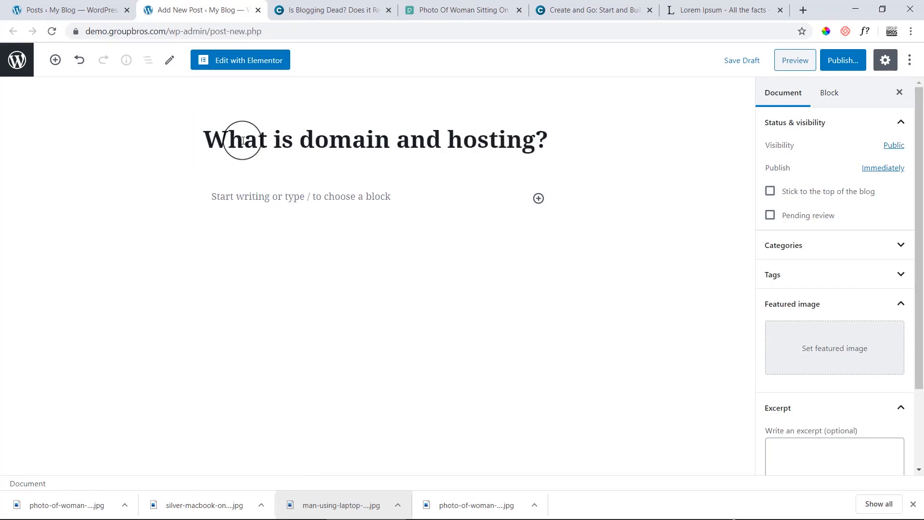
Step: Capitalize the post title as "What is Domain and Hosting?" and paste the copied Lorem Ipsum text as the body
{"action": "left_click", "coordinate": [313, 139]}
{"action": "key", "text": "BackSpace"}
{"action": "type", "text": "H"}
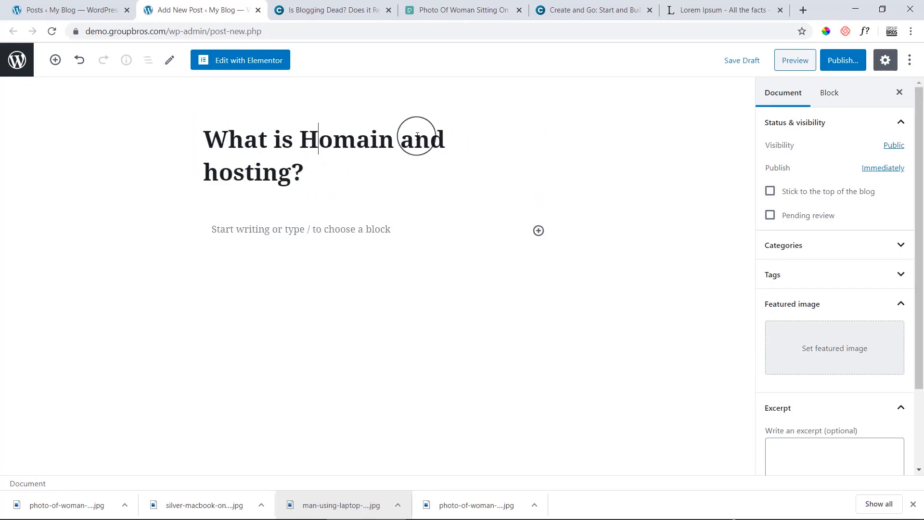
{"action": "left_click", "coordinate": [212, 173]}
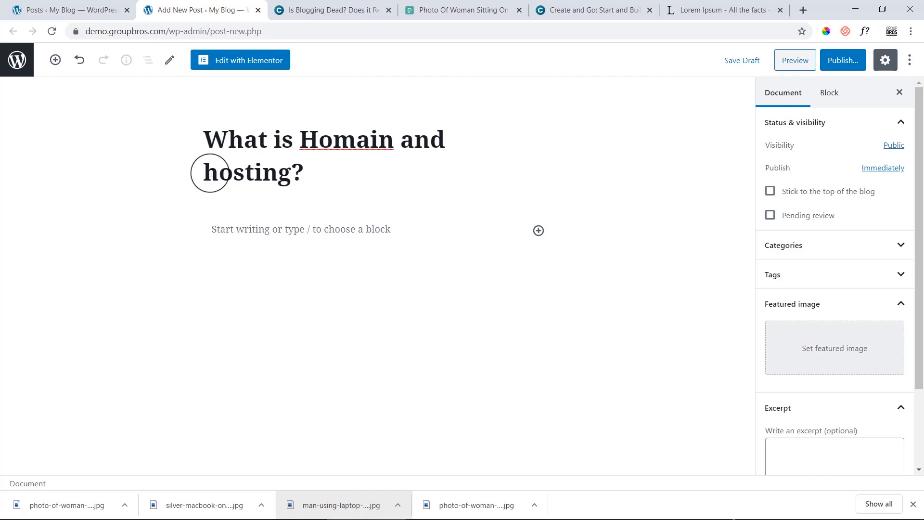
{"action": "key", "text": "shift+Right"}
{"action": "type", "text": "H"}
{"action": "left_click", "coordinate": [319, 138]}
{"action": "key", "text": "BackSpace"}
{"action": "type", "text": "D"}
{"action": "left_click", "coordinate": [317, 225]}
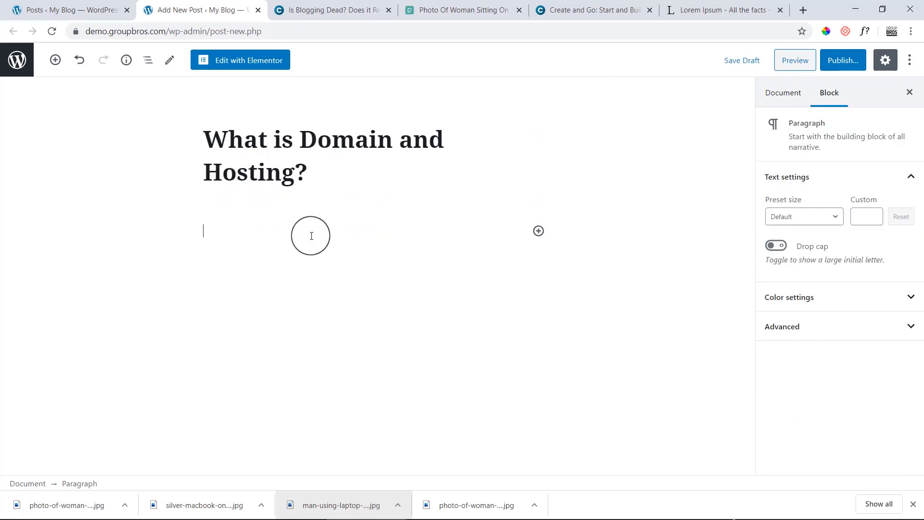
{"action": "key", "text": "ctrl+v"}
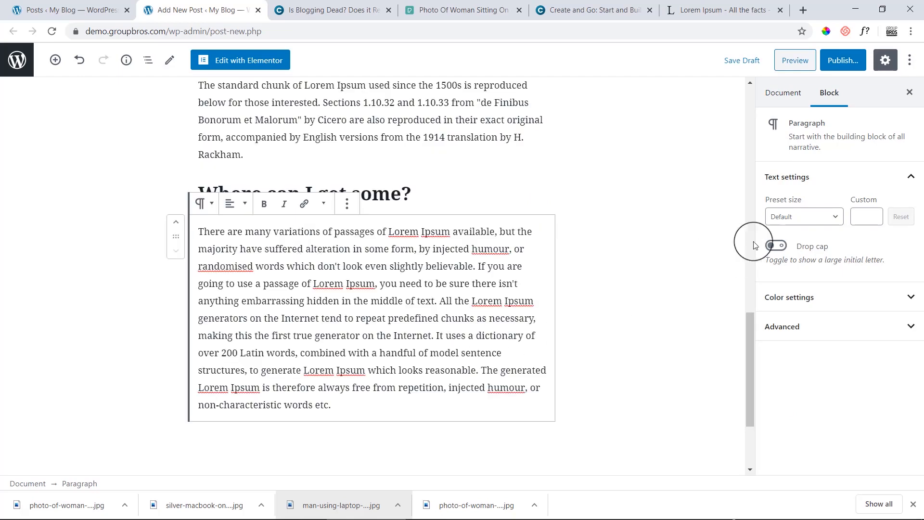
Step: Upload the downloaded photo of a woman sitting on a couch as the featured image and publish the domain and hosting post
{"action": "left_click", "coordinate": [782, 94]}
{"action": "left_click", "coordinate": [809, 337]}
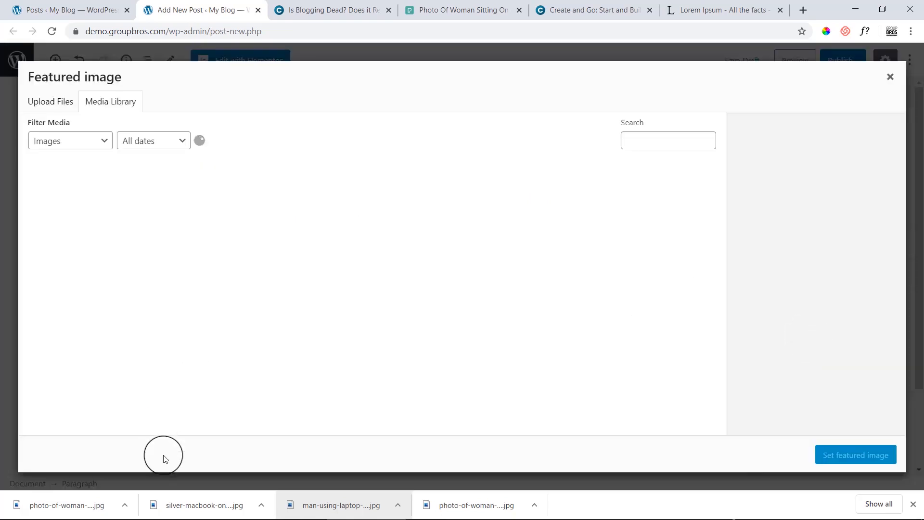
{"action": "left_click_drag", "start_coordinate": [186, 503], "coordinate": [369, 303]}
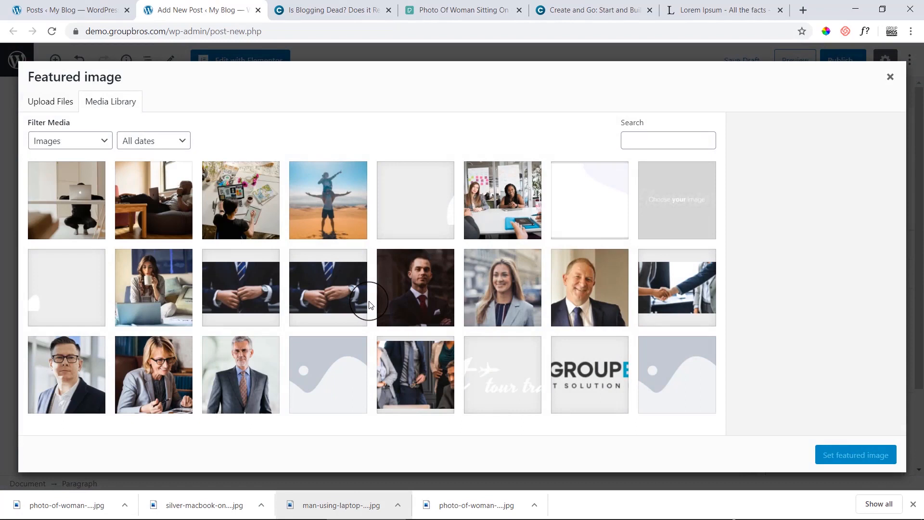
{"action": "left_click", "coordinate": [80, 213]}
{"action": "left_click_drag", "start_coordinate": [31, 501], "coordinate": [218, 278]}
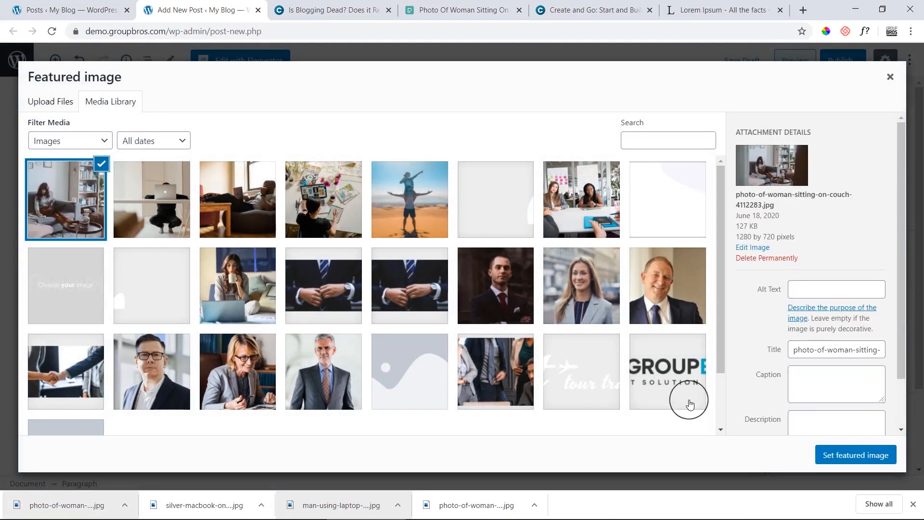
{"action": "scroll", "coordinate": [770, 422], "scroll_direction": "down", "scroll_amount": 2}
{"action": "left_click", "coordinate": [833, 447]}
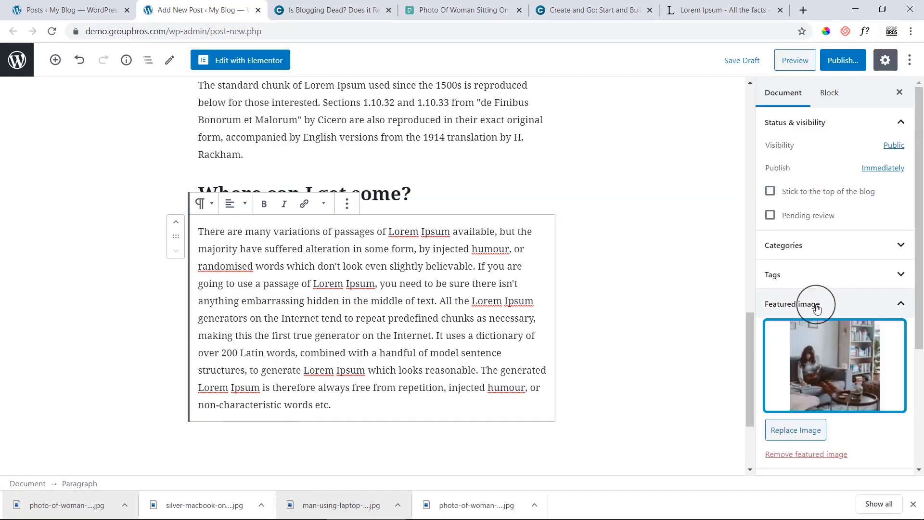
{"action": "left_click", "coordinate": [843, 60]}
{"action": "left_click", "coordinate": [840, 59]}
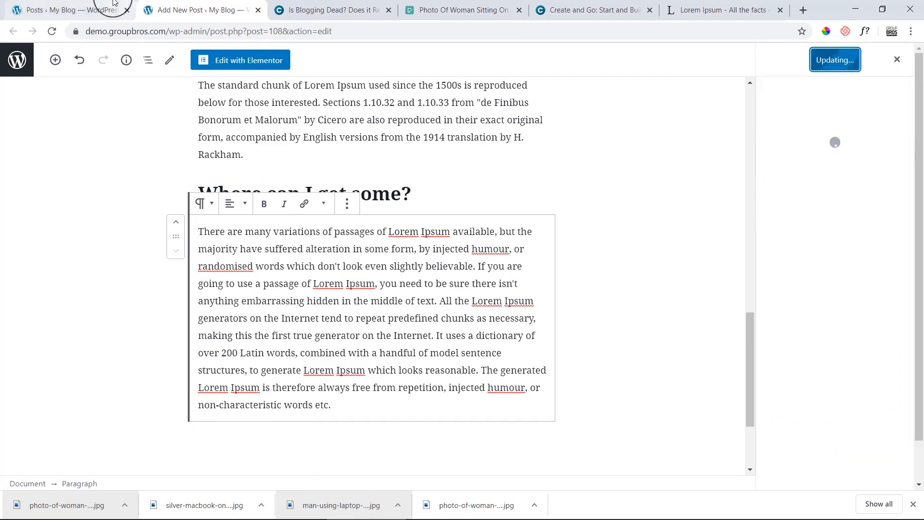
Step: Reload the list of all posts to check the published ones, and open the list of pages
{"action": "left_click", "coordinate": [72, 9]}
{"action": "left_click", "coordinate": [39, 130]}
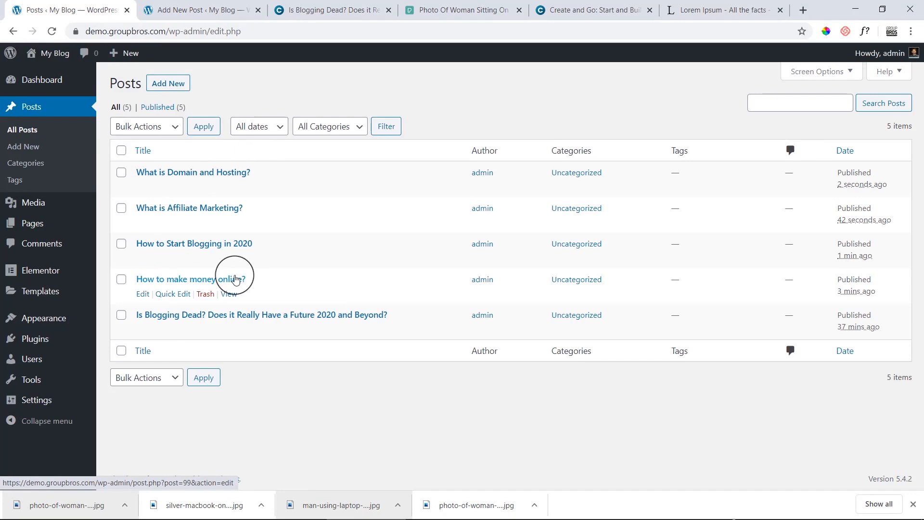
{"action": "mouse_move", "coordinate": [57, 223]}
{"action": "left_click", "coordinate": [120, 226]}
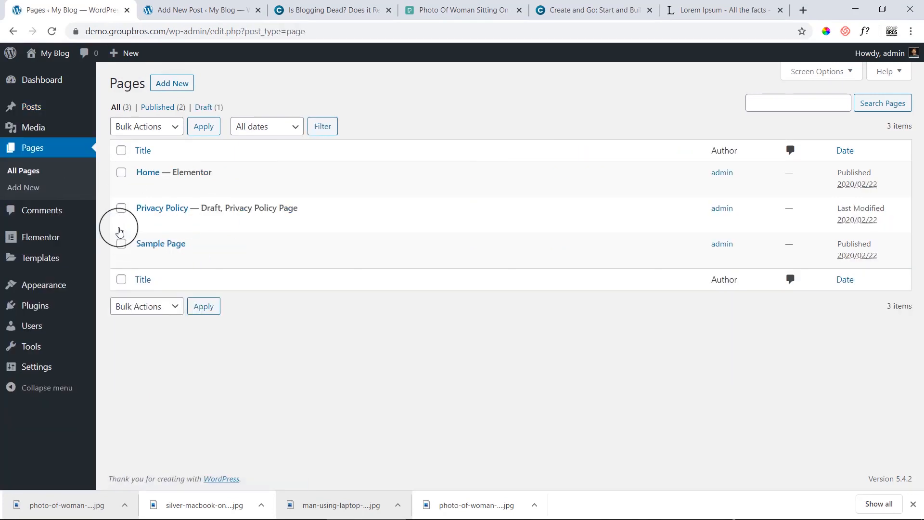